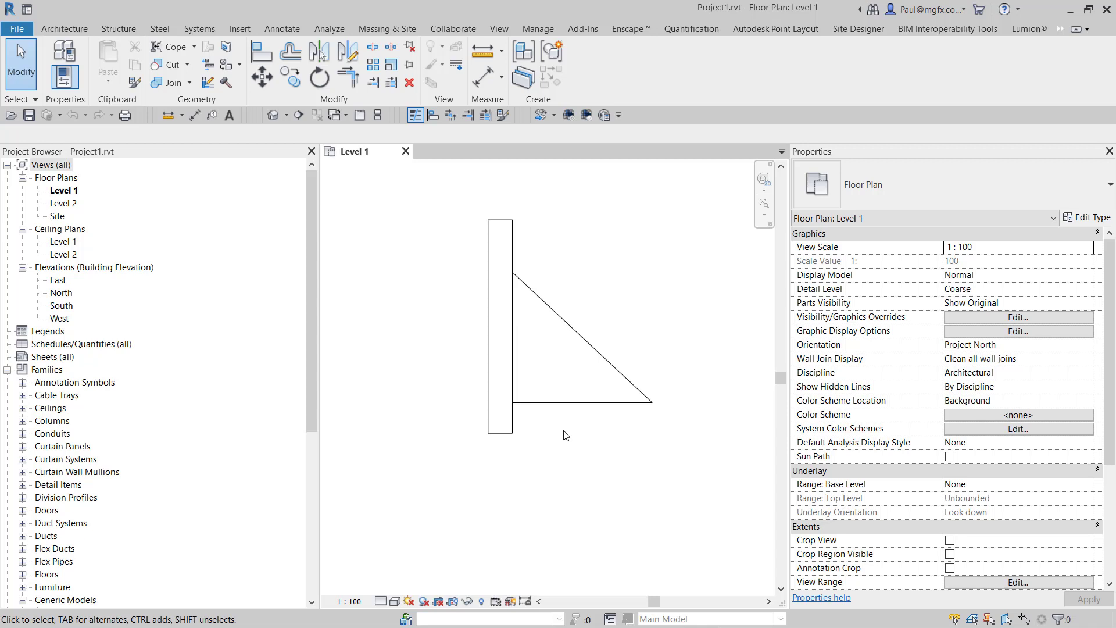
- Select the wall, then single out the triangular FmailyOrigin generic model in the Level 1 plan
click(514, 232)
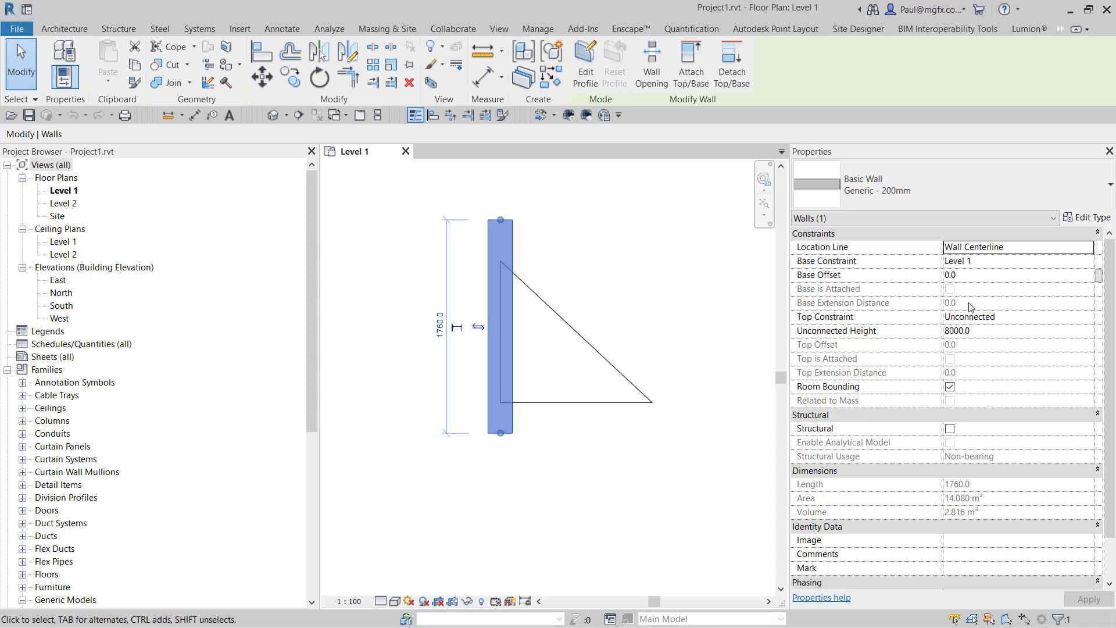
click(560, 321)
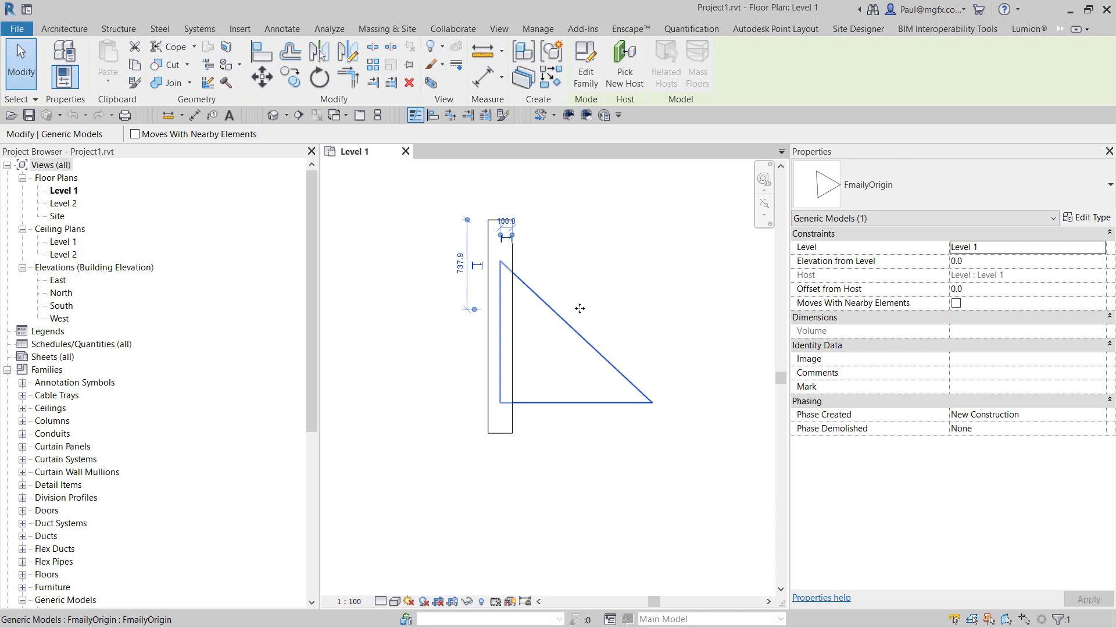
click(580, 308)
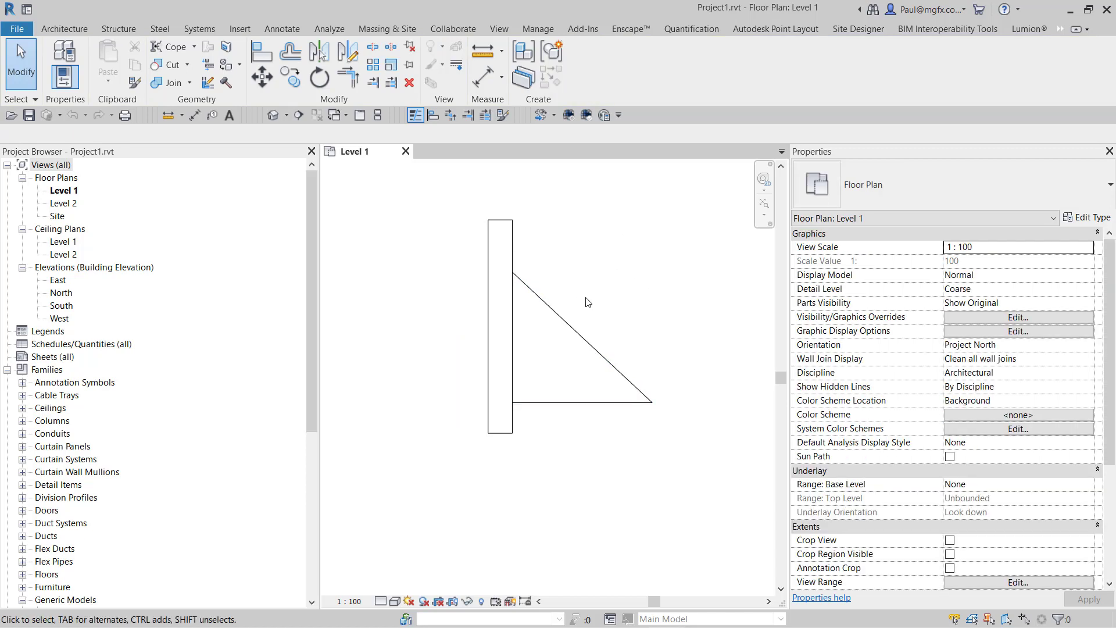
click(557, 318)
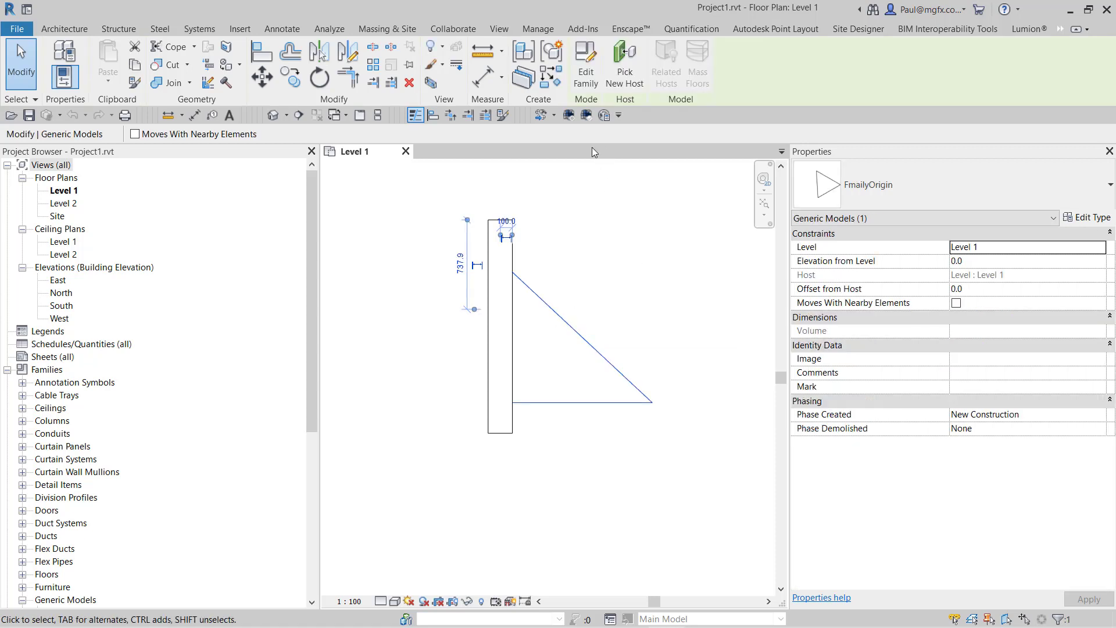
- Edit the FmailyOrigin family and open its Floor Plans > Ref. Level view
click(587, 87)
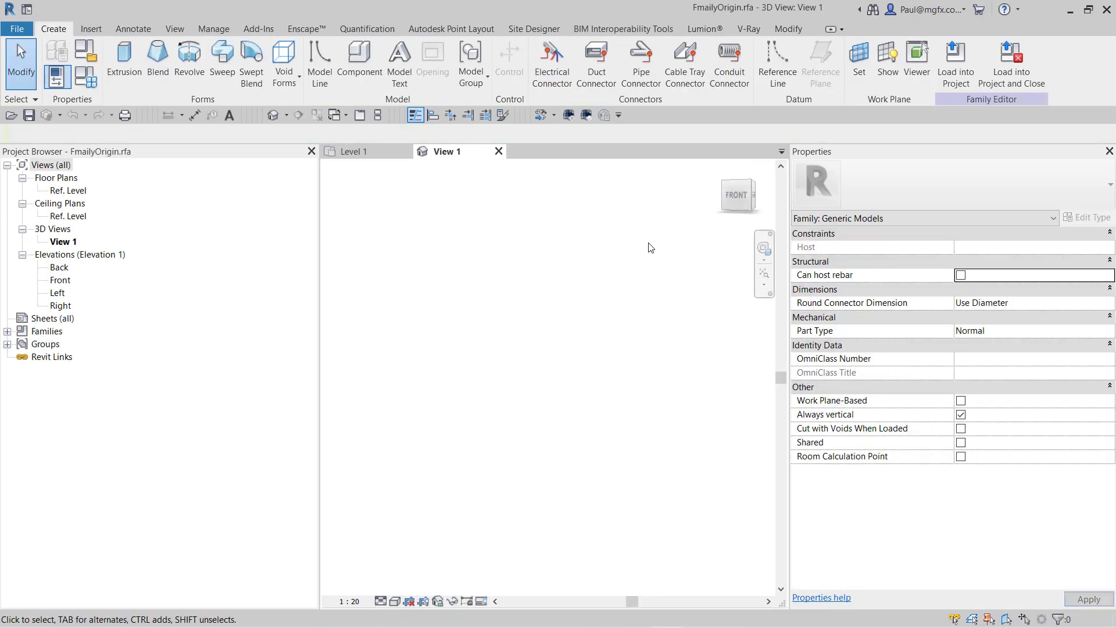
double_click(68, 190)
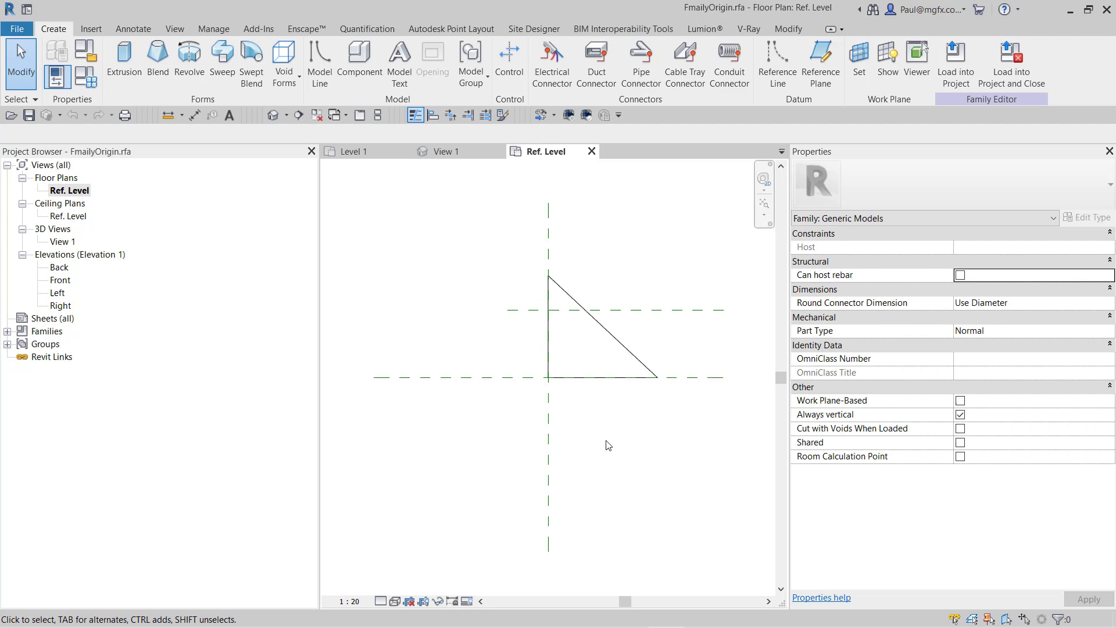
scroll(609, 444, down, 2)
scroll(571, 408, up, 2)
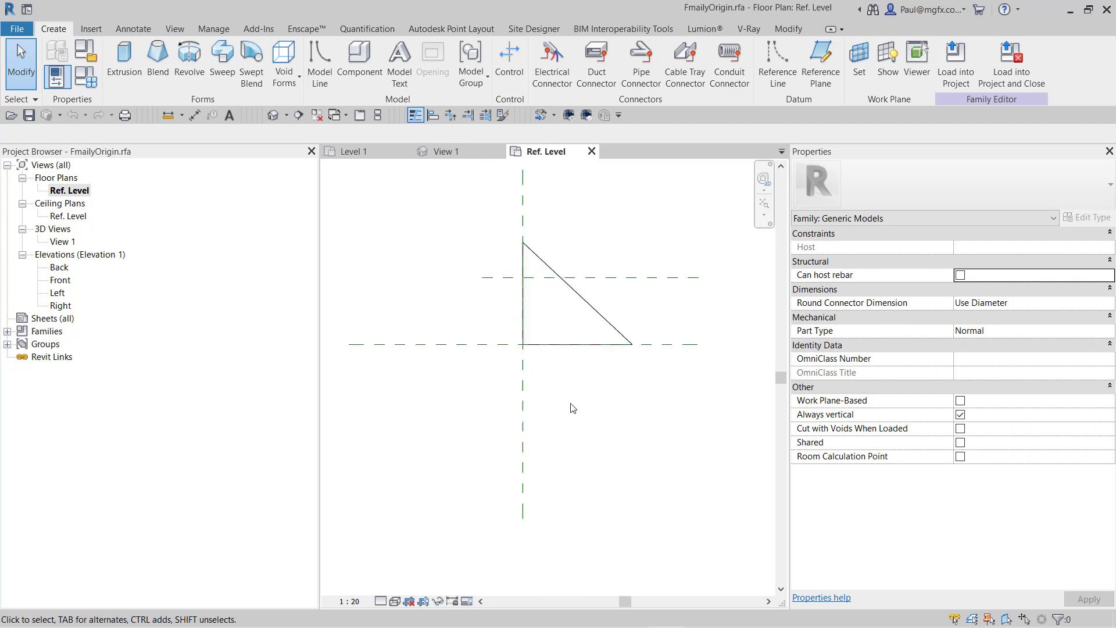
- Check the Center (Front/Back) and Center (Left/Right) reference planes, ending on Center (Left/Right)
click(523, 396)
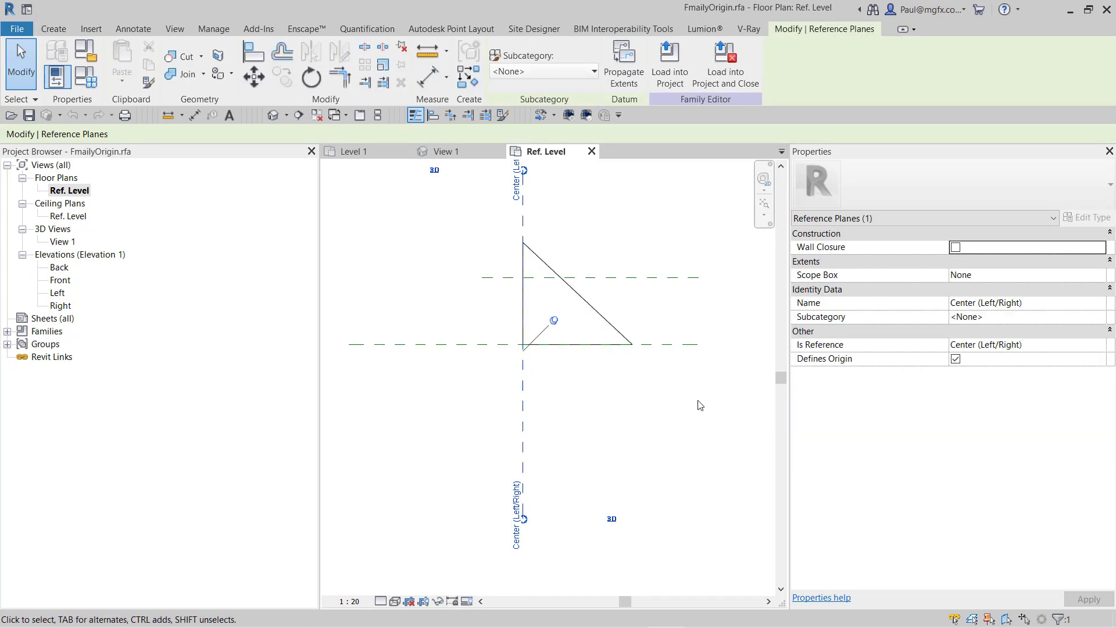
click(667, 345)
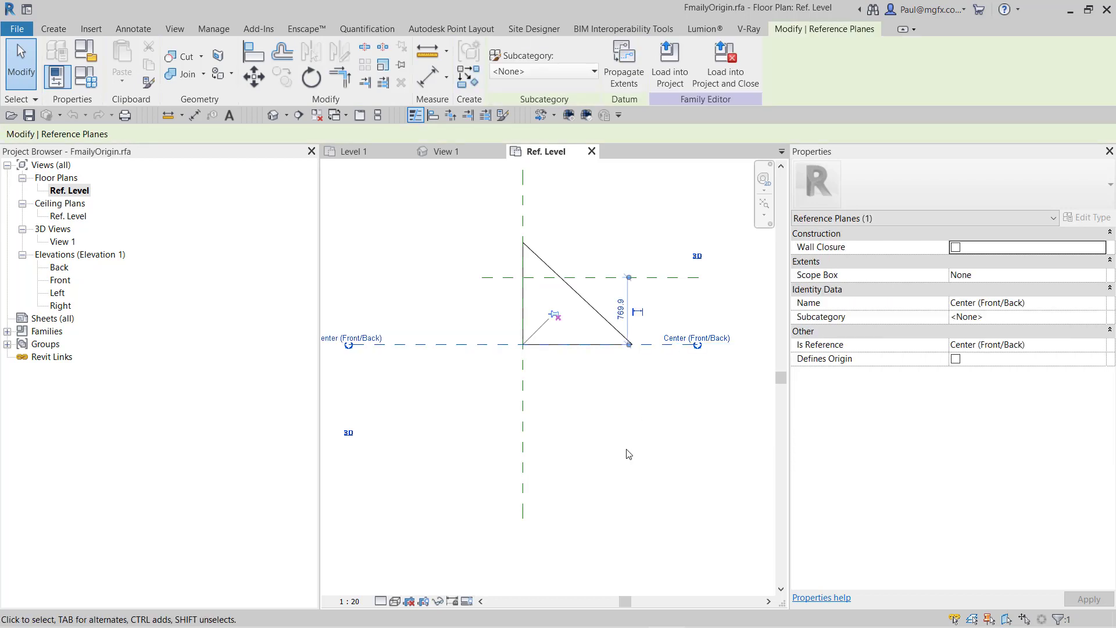
click(575, 399)
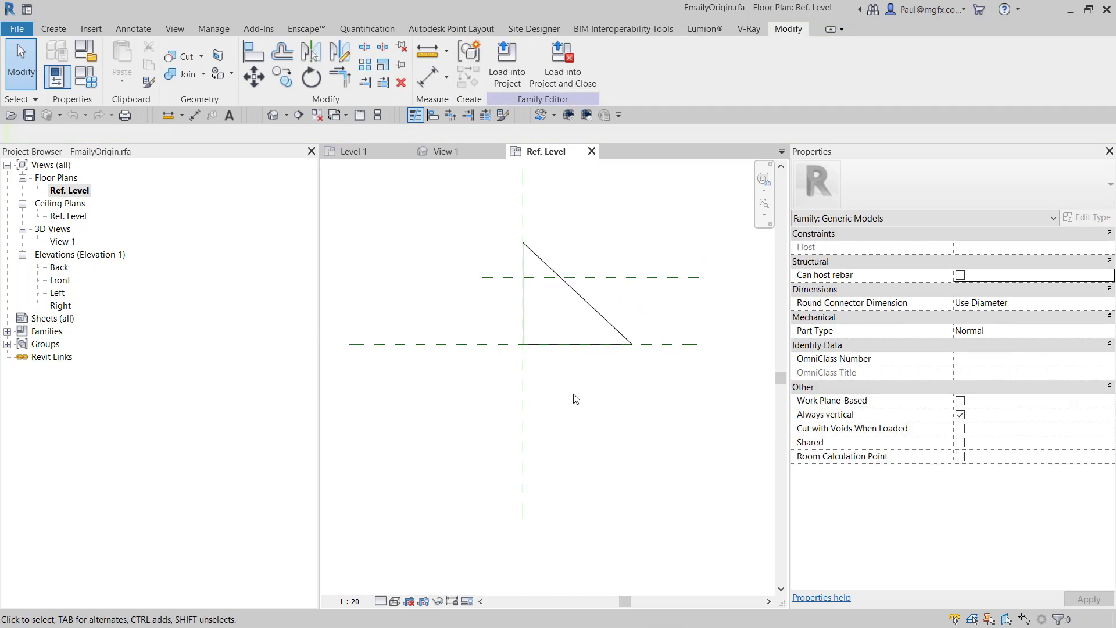
click(471, 351)
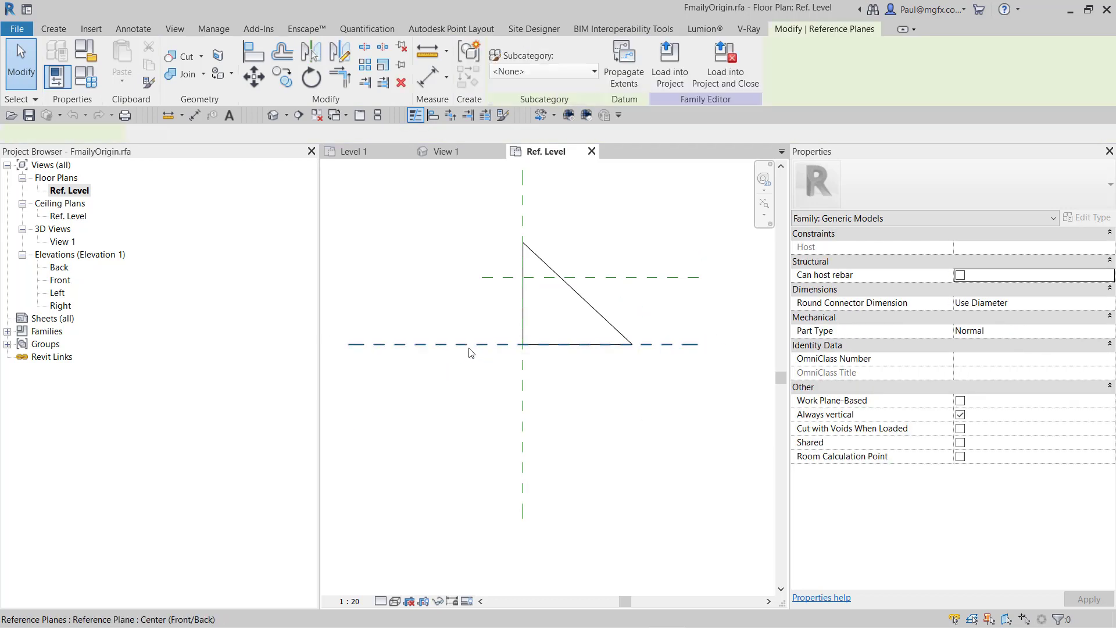
click(398, 371)
click(523, 427)
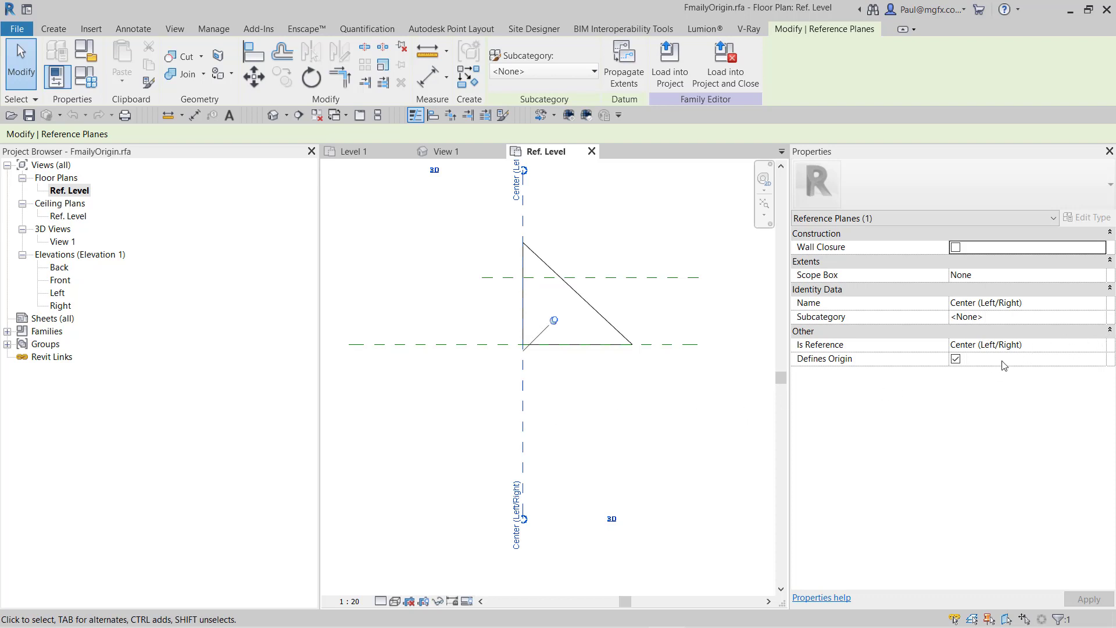
- Expand the Center (Left/Right) plane's Is Reference dropdown and scroll through the reference types
click(1100, 347)
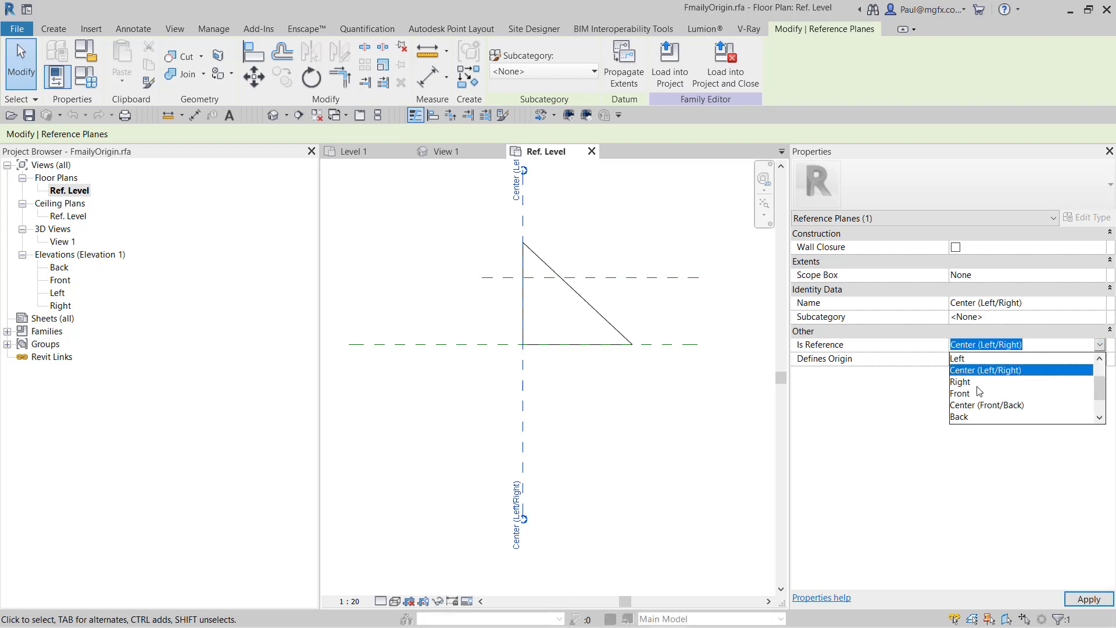
scroll(980, 392, down, 1)
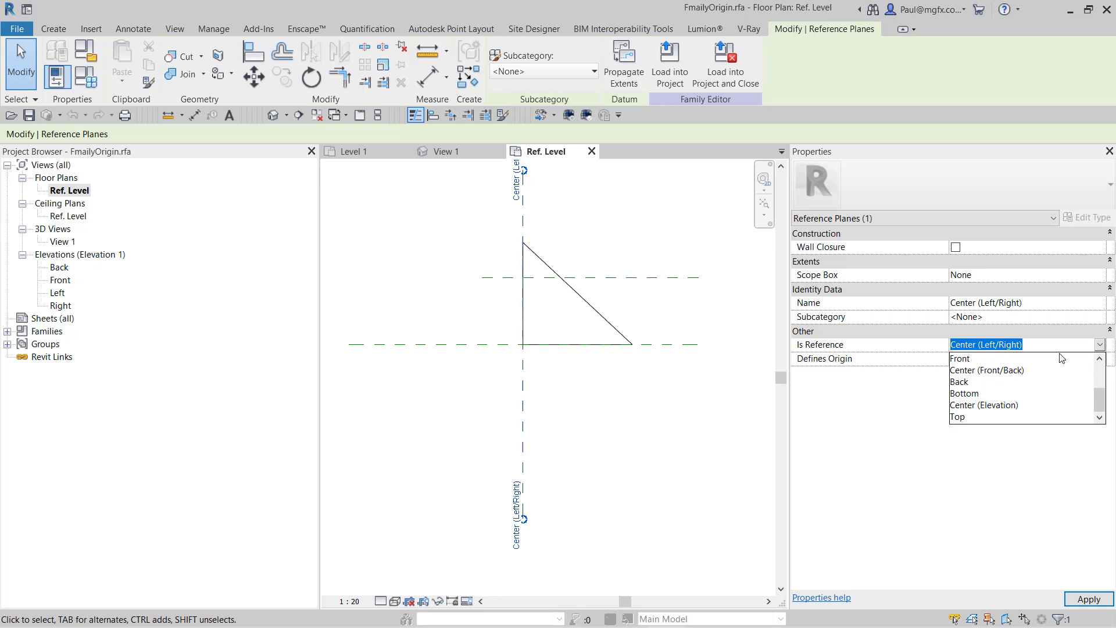
scroll(1044, 392, up, 1)
scroll(1044, 392, up, 2)
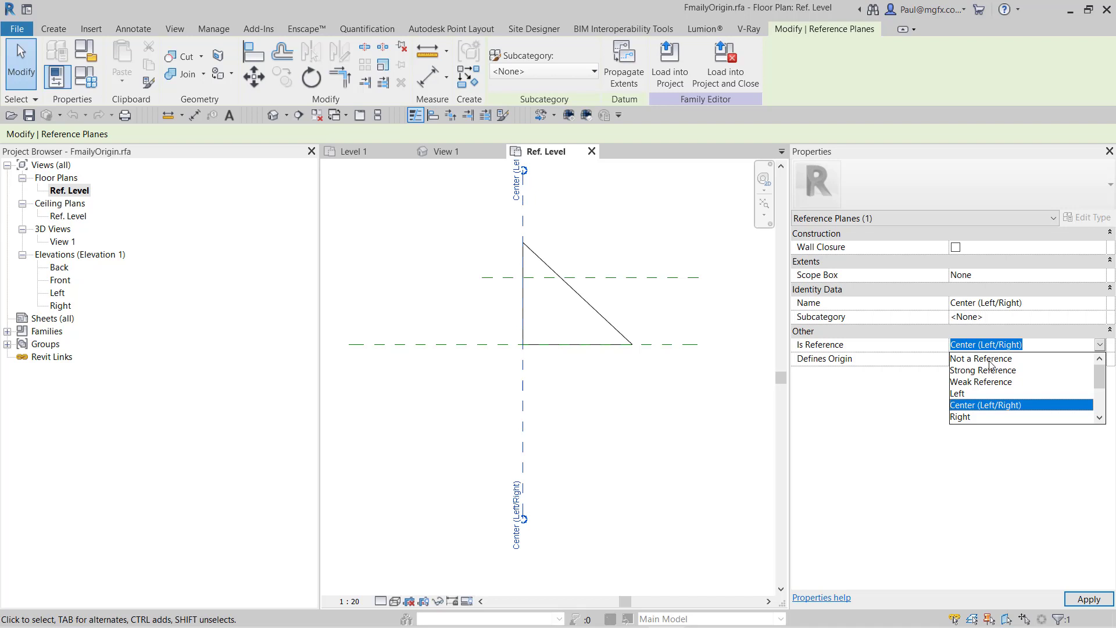
scroll(995, 396, down, 2)
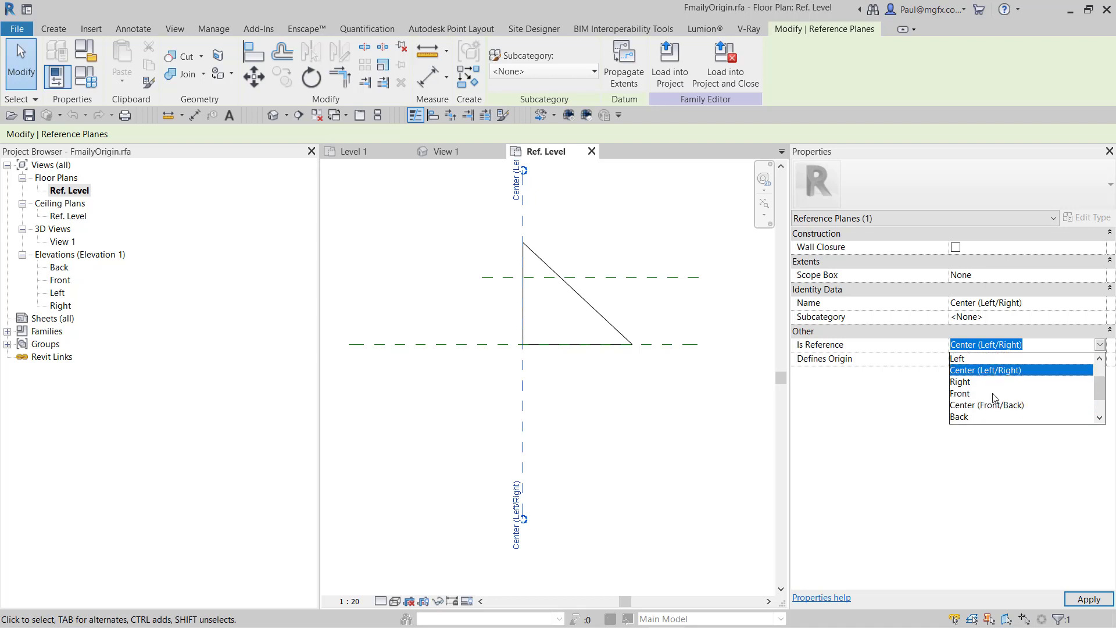
scroll(995, 397, up, 2)
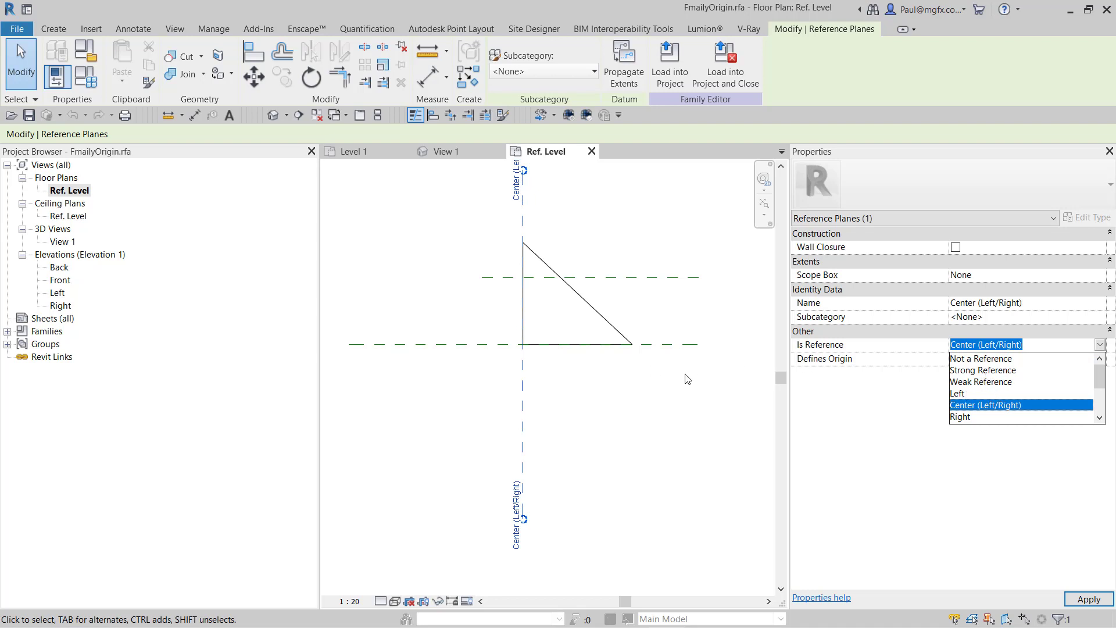
- Tick Defines Origin on the Center (Left/Right) reference plane and reselect it to verify
click(586, 394)
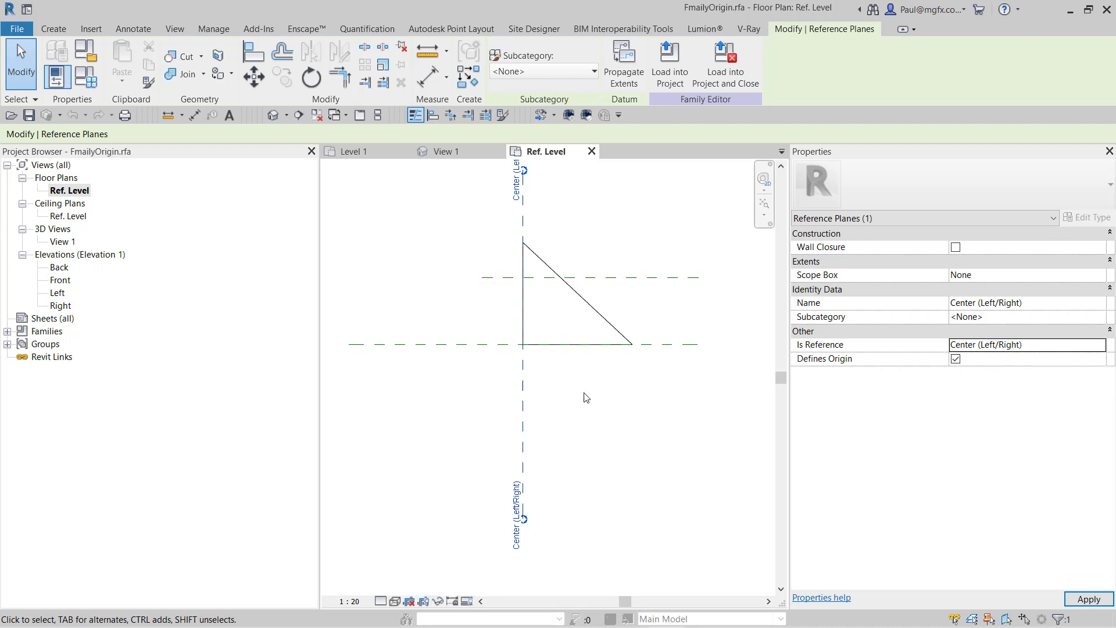
click(526, 392)
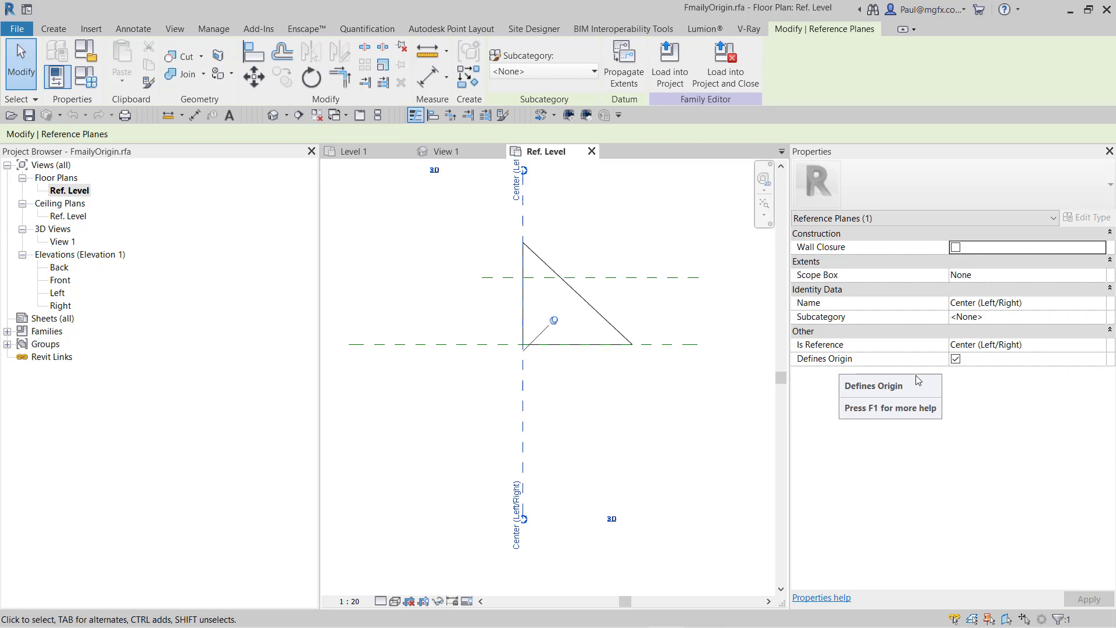
click(954, 358)
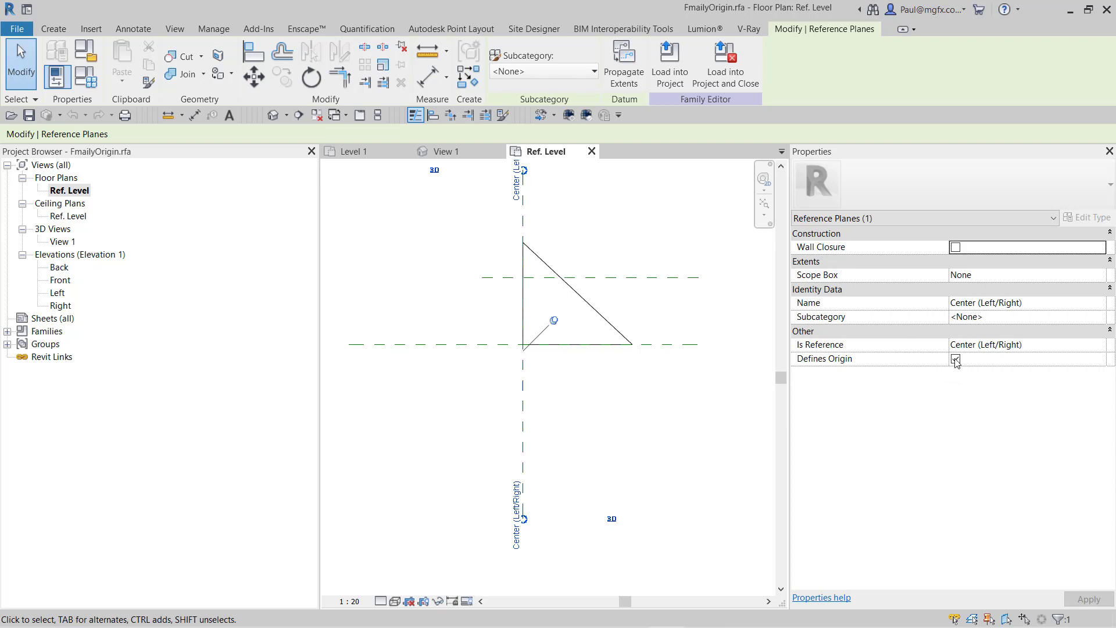
click(621, 383)
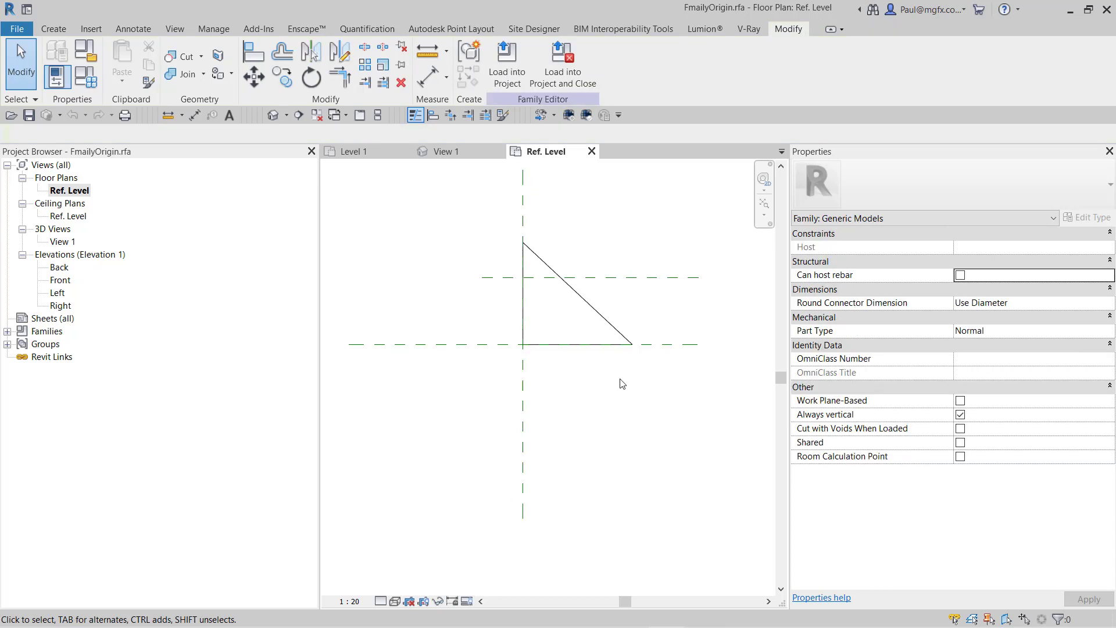
scroll(585, 433, down, 2)
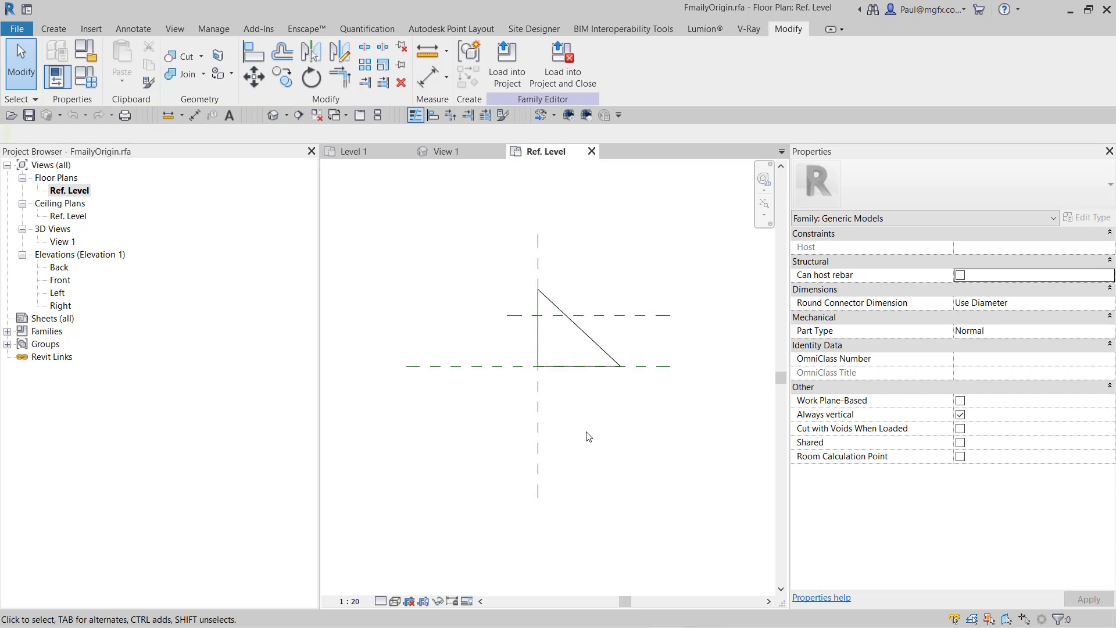
click(535, 405)
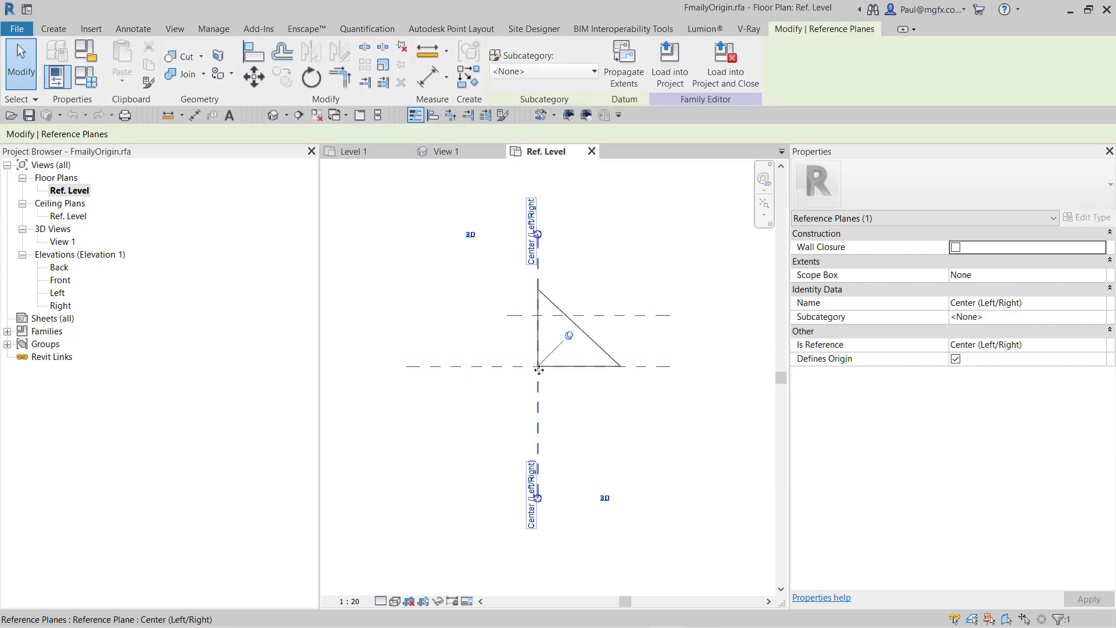
- Inspect Center (Front/Back) and the unnamed Strong Reference plane 400 mm above, ending on Center (Front/Back)
key(Escape)
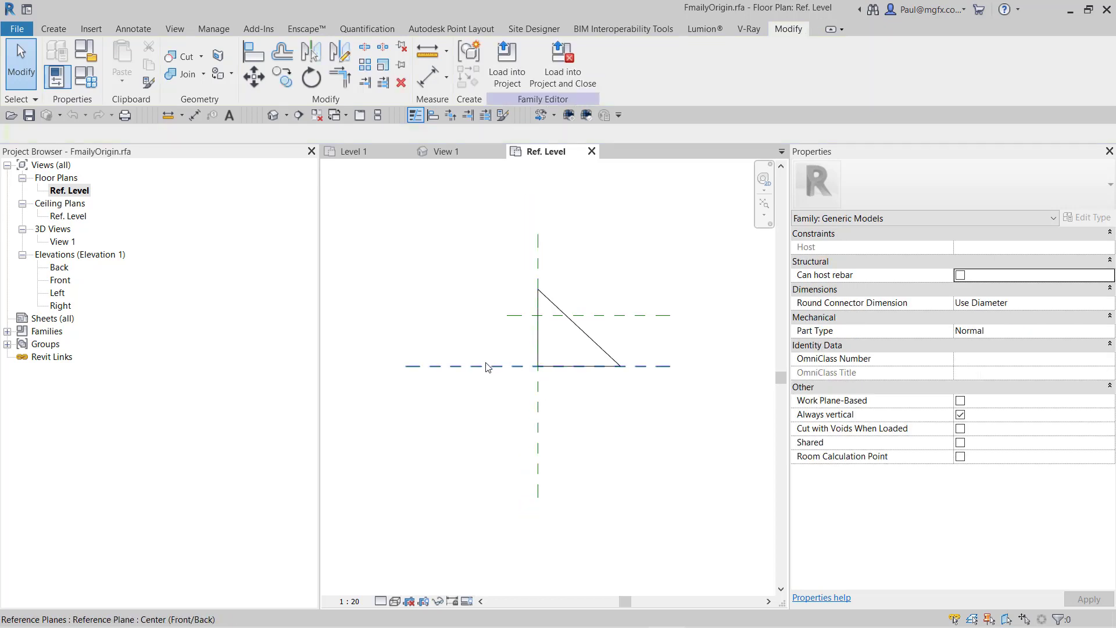
click(487, 367)
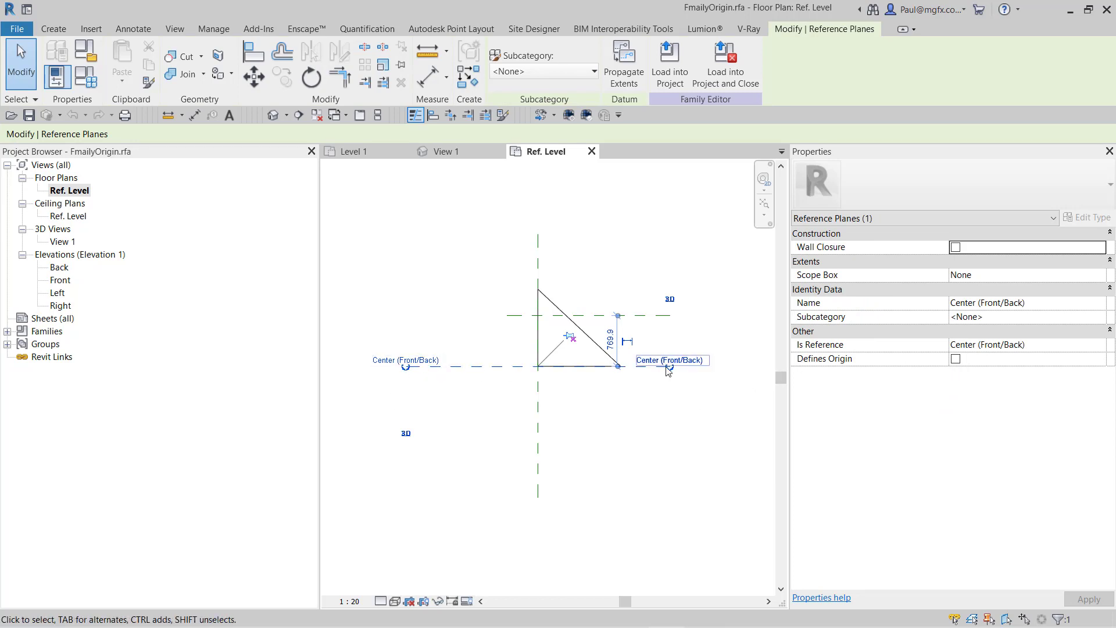
key(Escape)
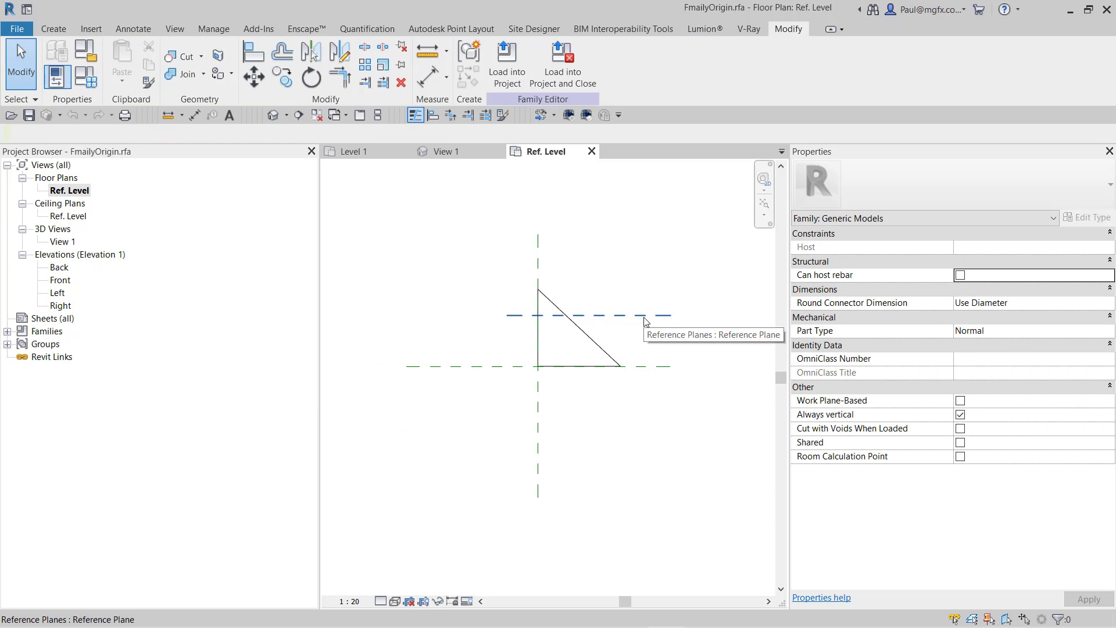
click(643, 316)
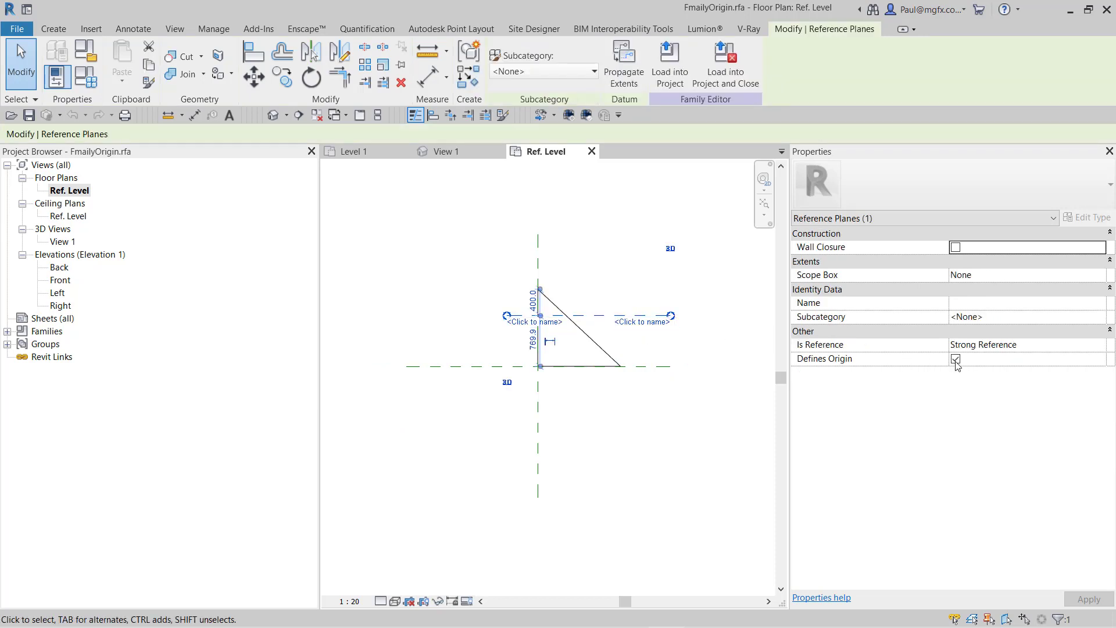
key(Escape)
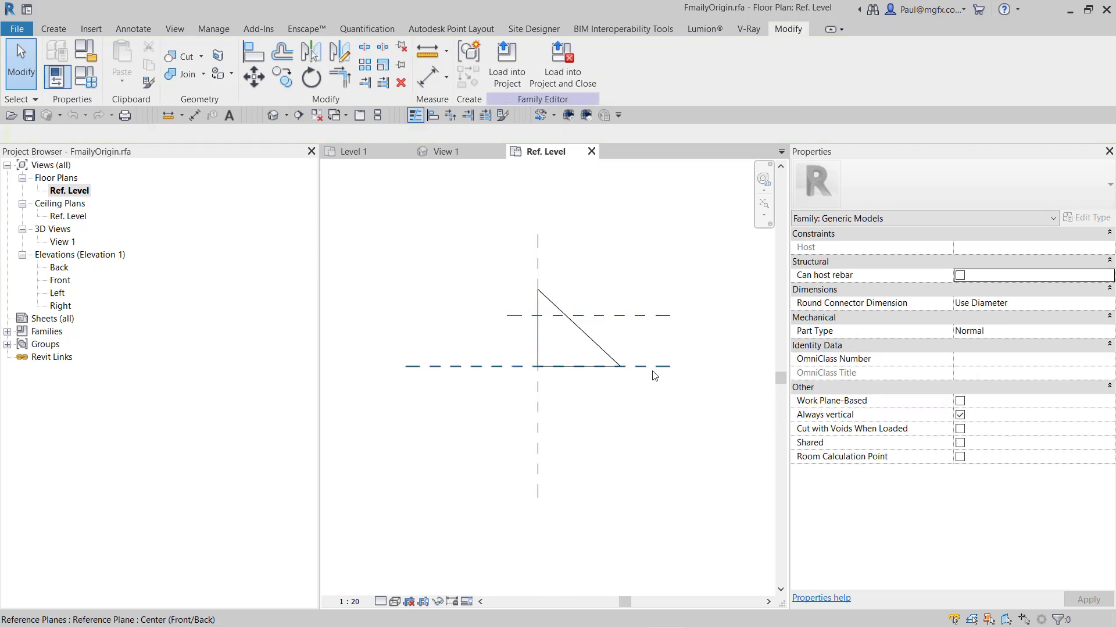
click(653, 374)
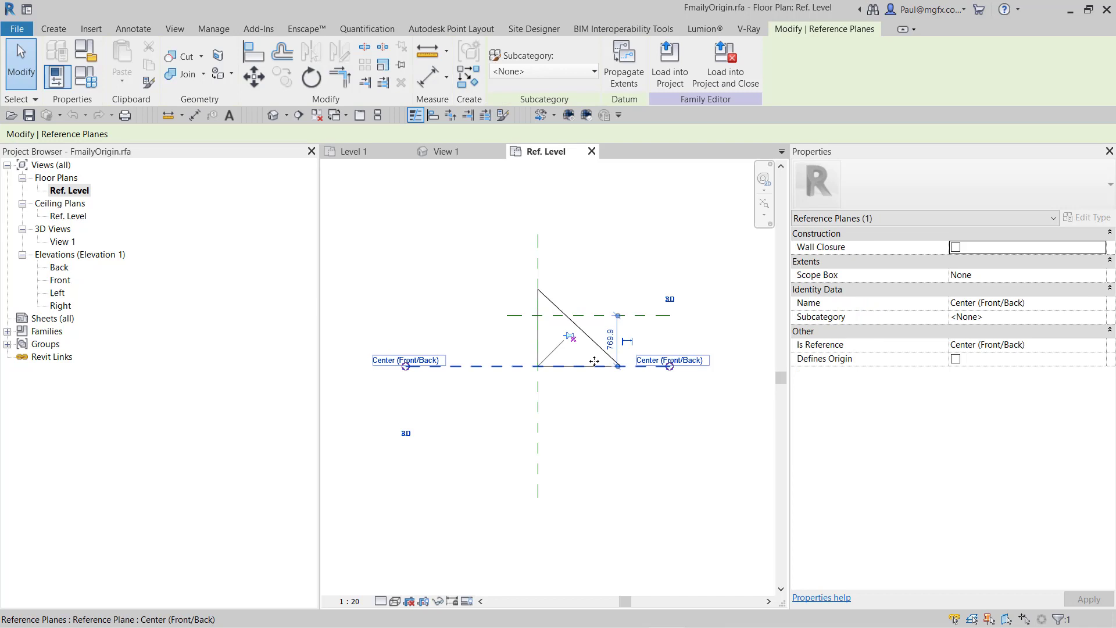
- Tick Defines Origin on Center (Front/Back), then inspect the upper horizontal reference plane
click(956, 359)
click(598, 399)
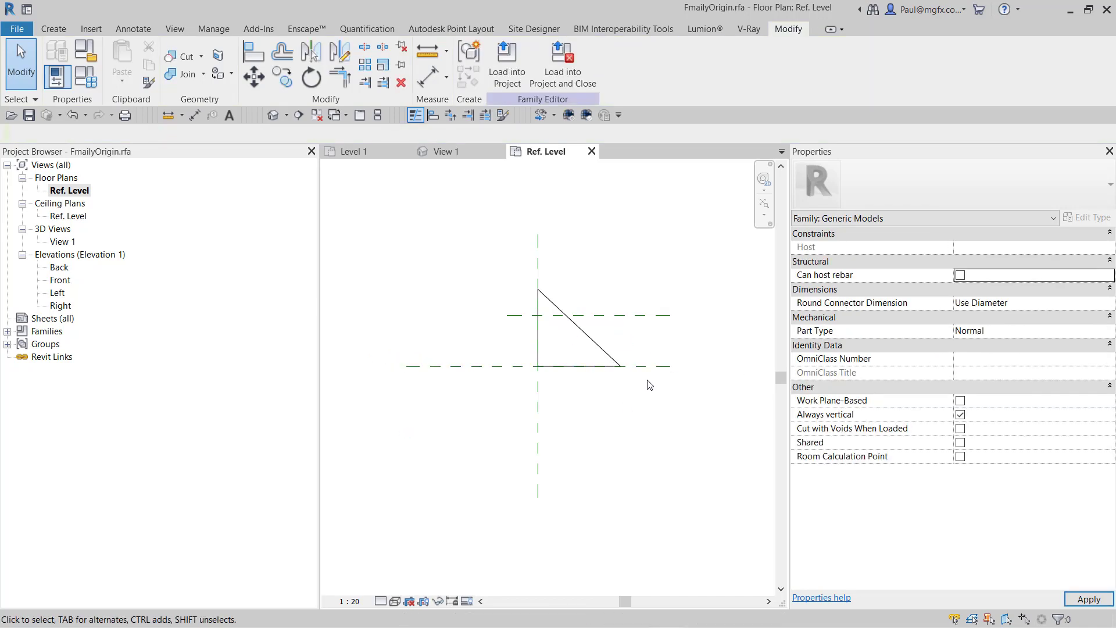
click(655, 316)
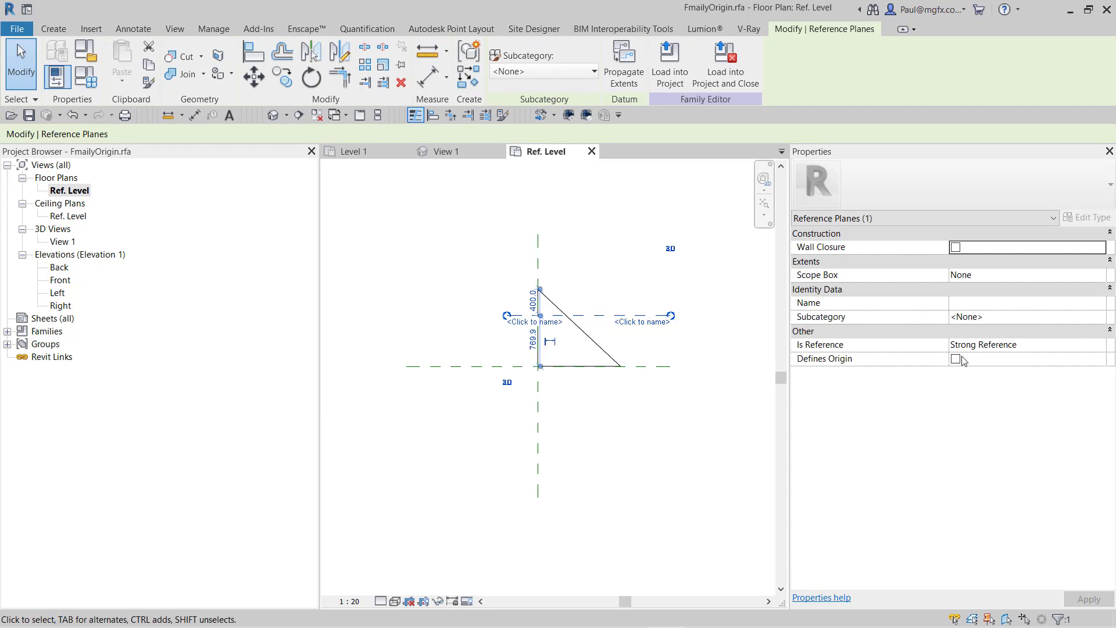
click(626, 414)
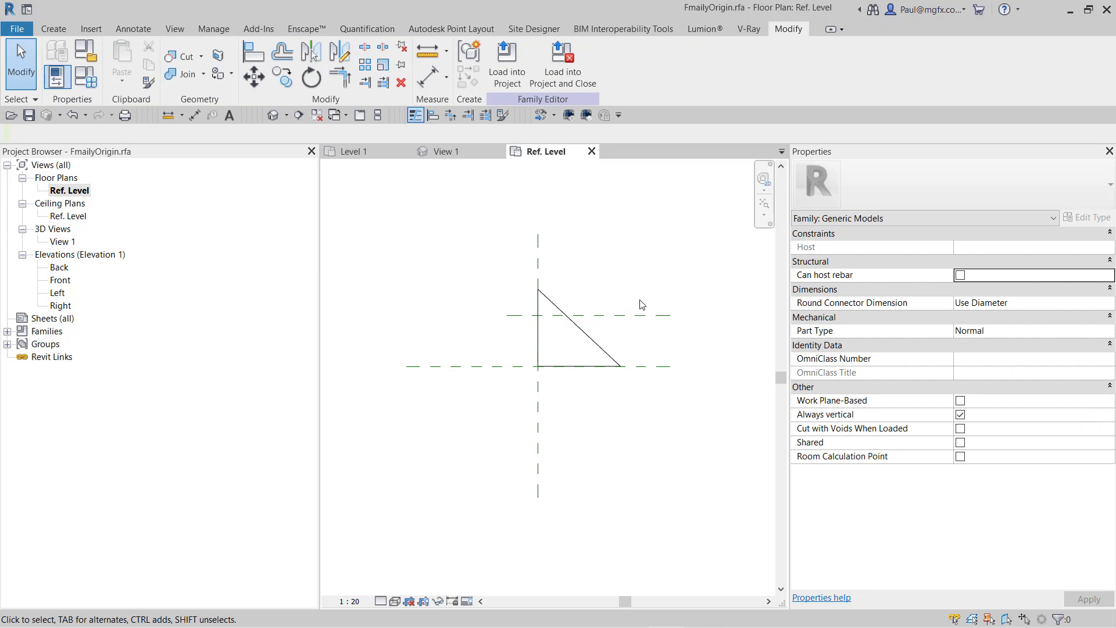
- Reselect Center (Front/Back) and Center (Left/Right) to confirm both define the origin
click(657, 373)
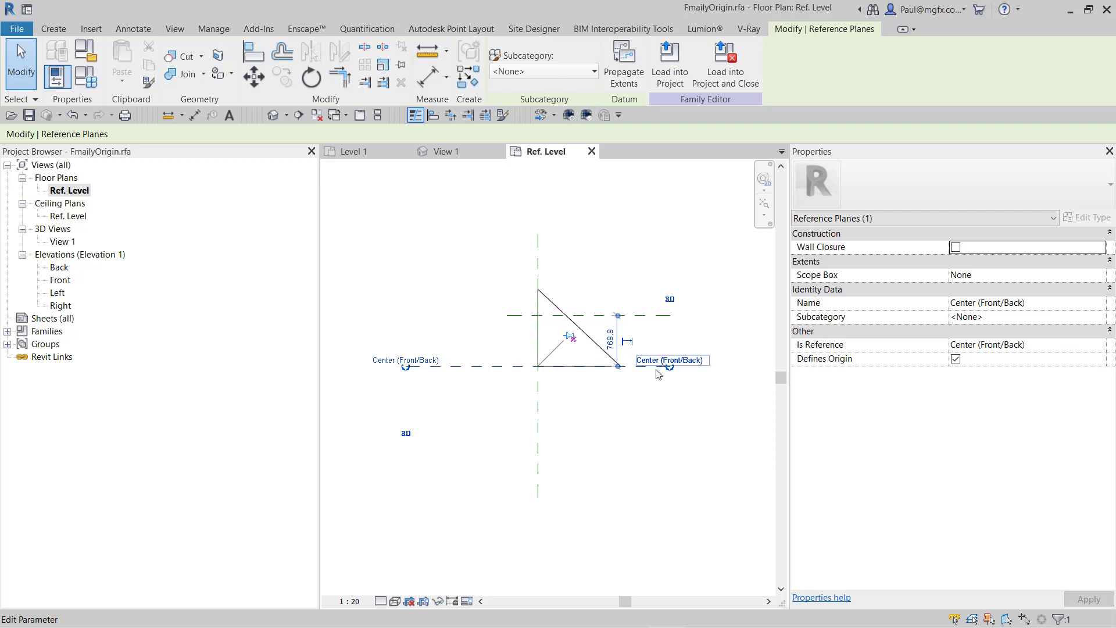
key(Escape)
click(542, 408)
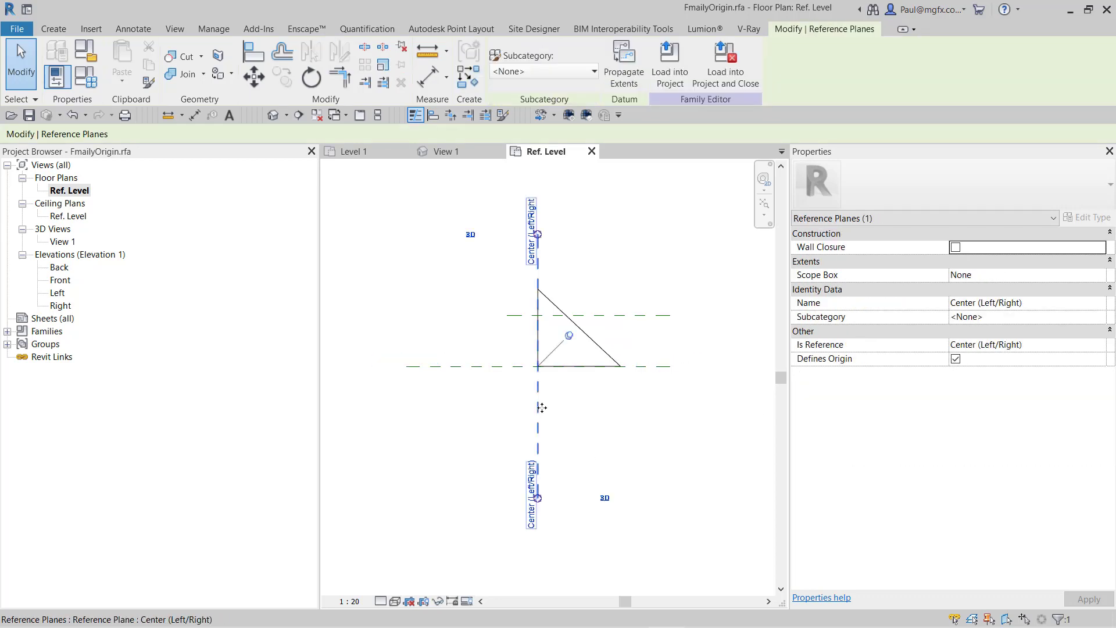
click(658, 373)
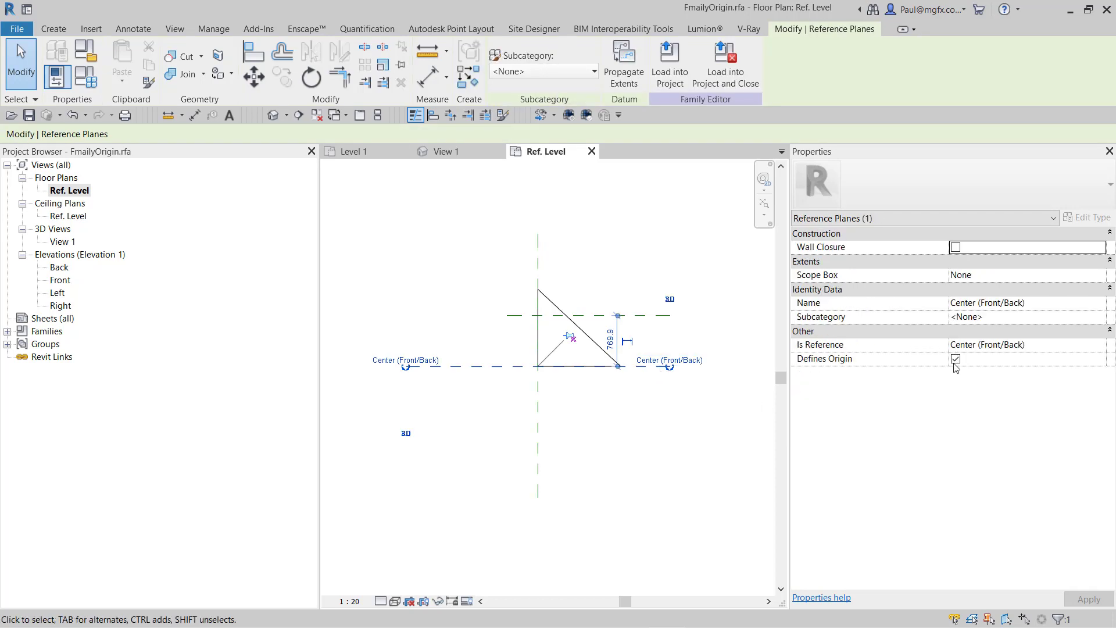
click(636, 411)
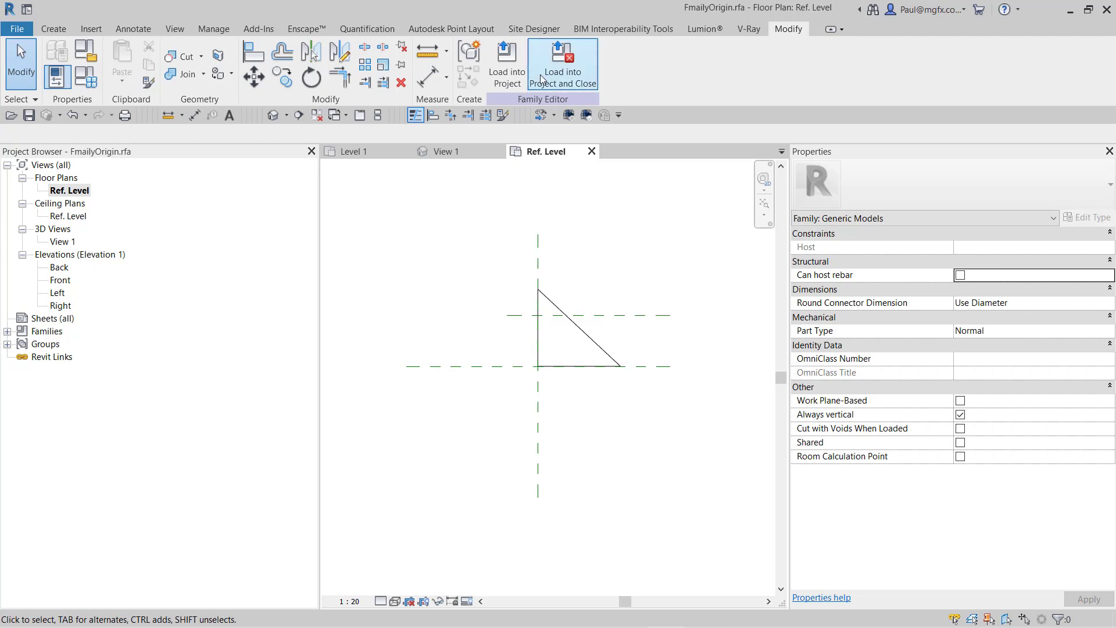
- Load FmailyOrigin into Project1 without saving, overwriting the existing version, then edit it again
click(562, 66)
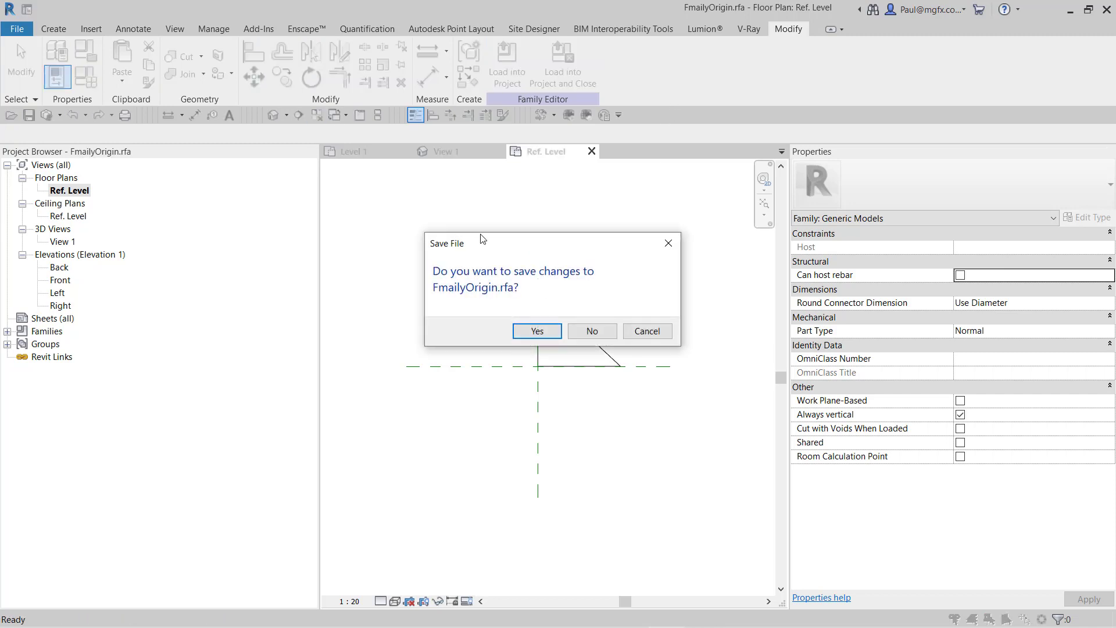
click(592, 331)
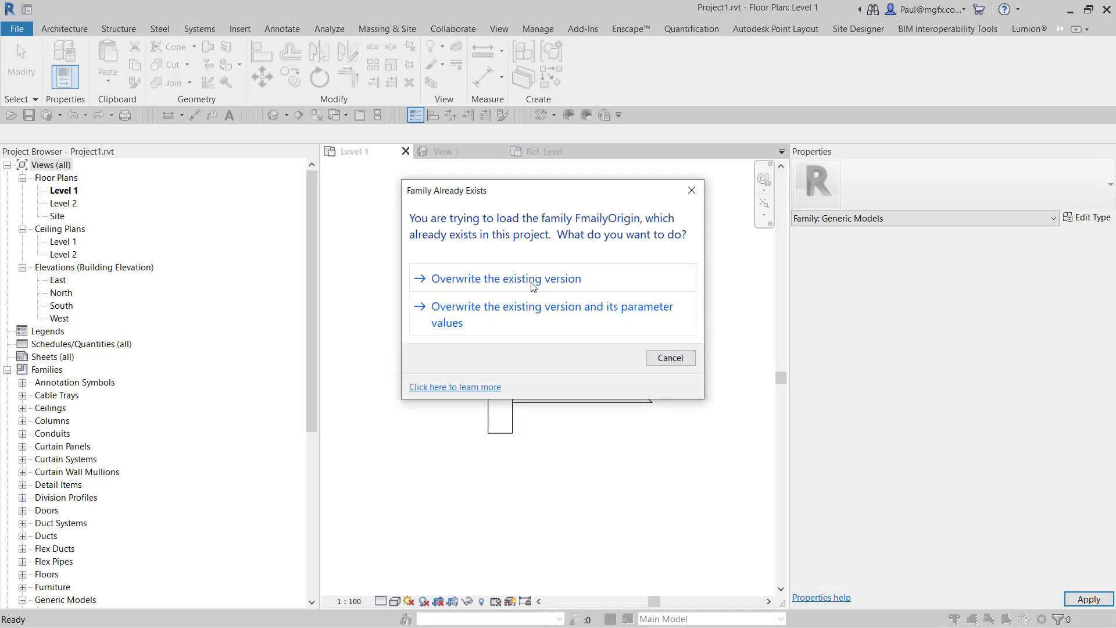
click(532, 283)
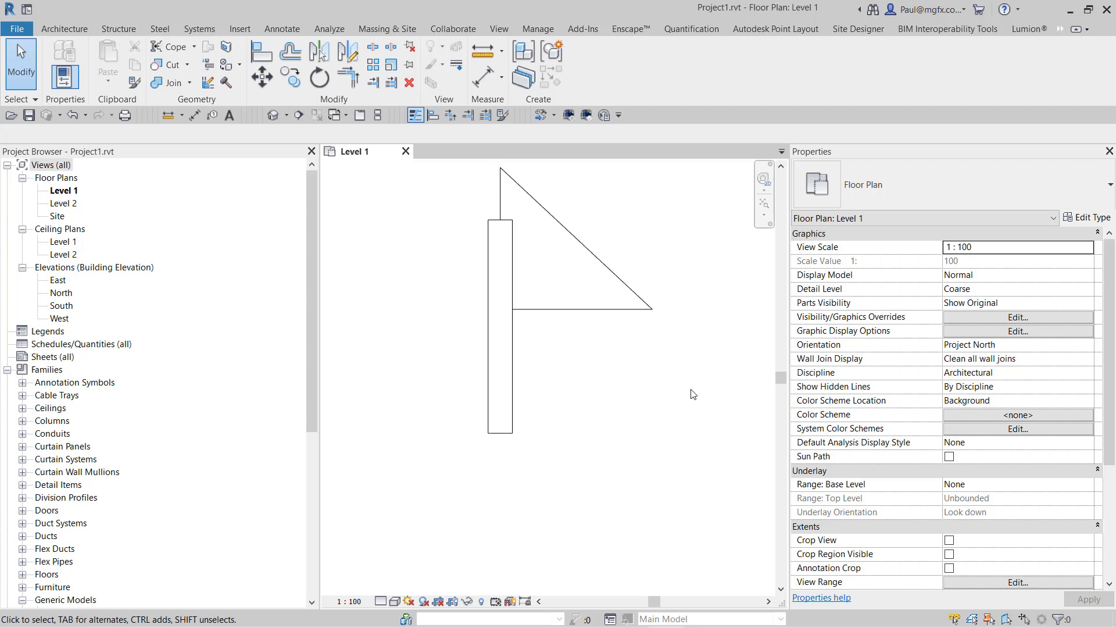
click(566, 310)
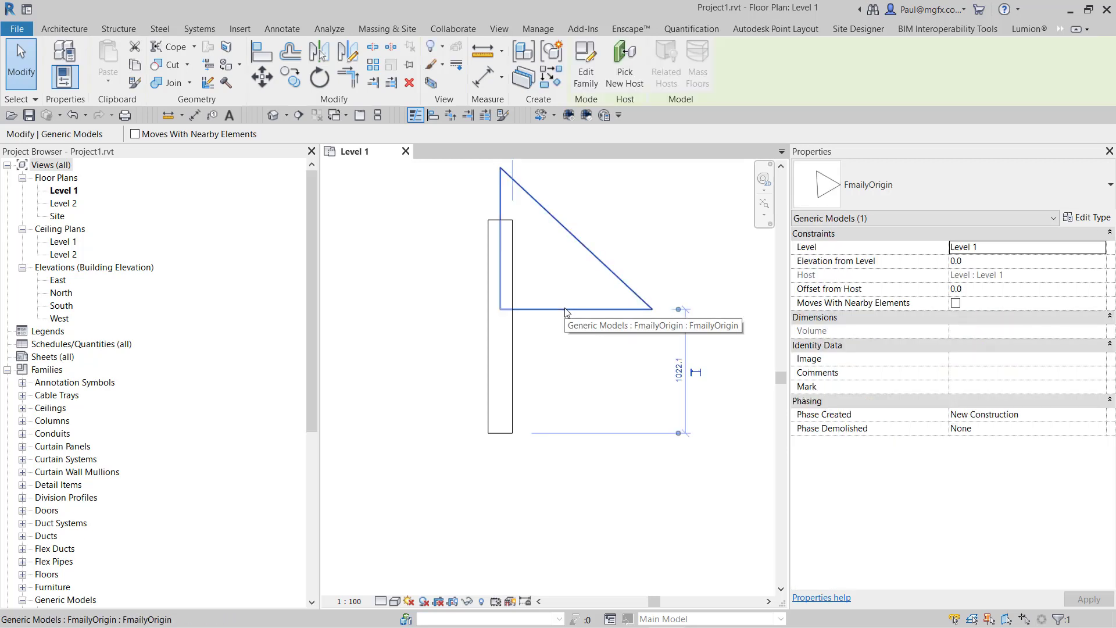
click(592, 78)
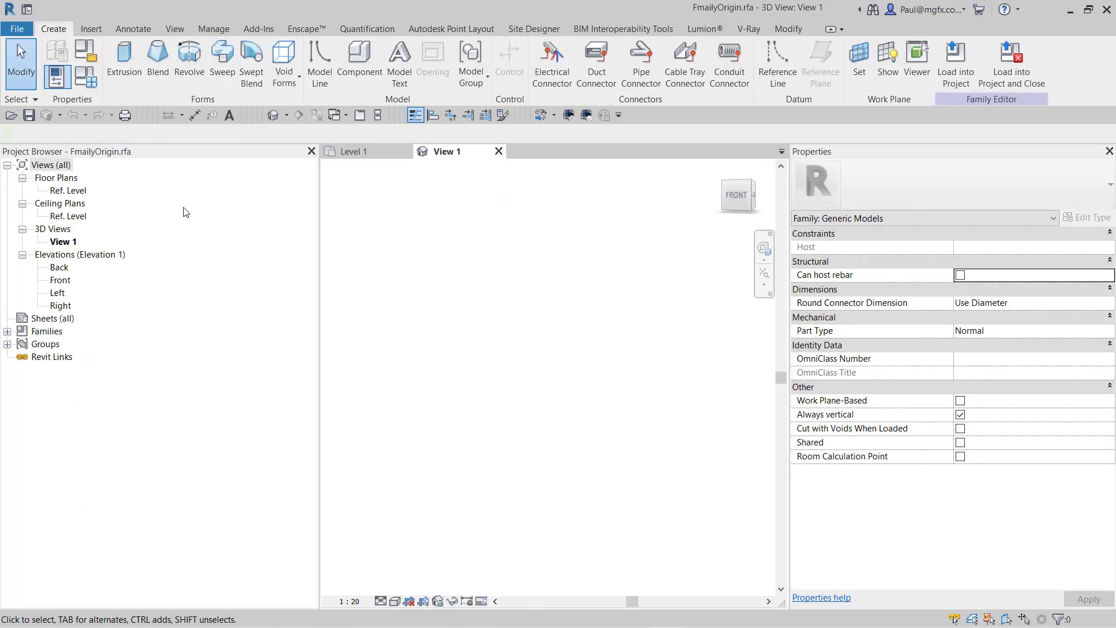
- In the Ref. Level plan, tick Defines Origin on the upper horizontal reference plane
double_click(64, 191)
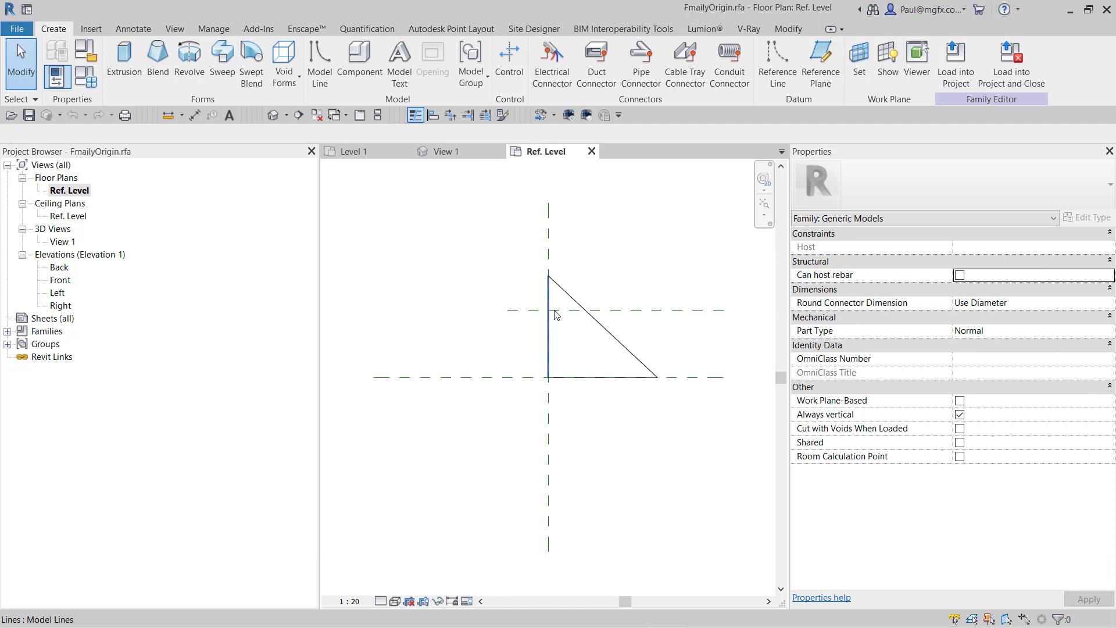
click(655, 316)
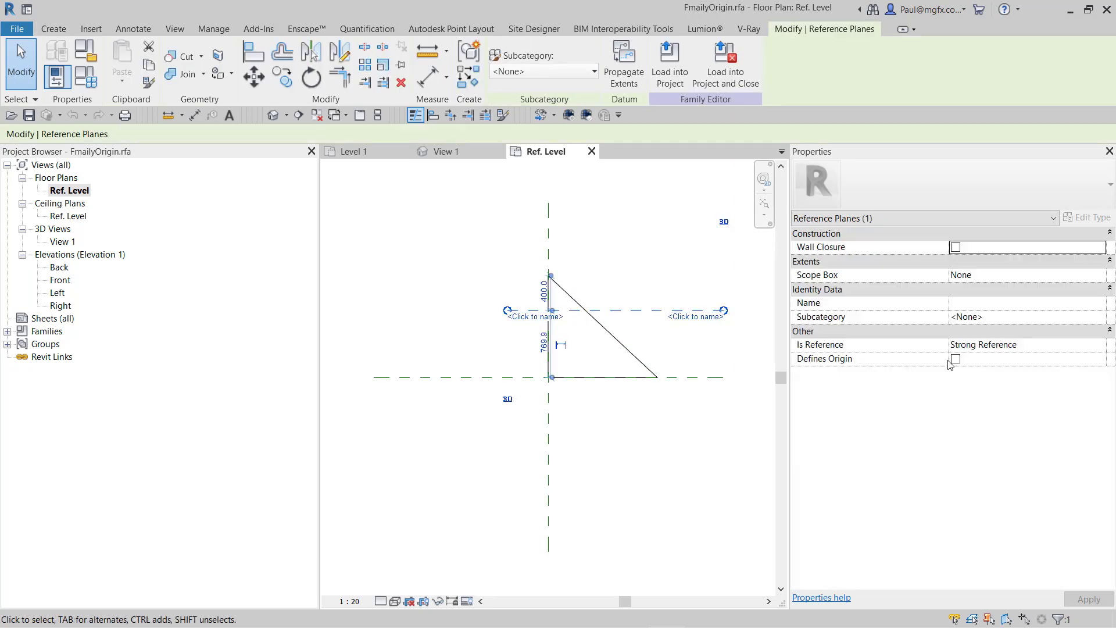
click(955, 359)
click(655, 405)
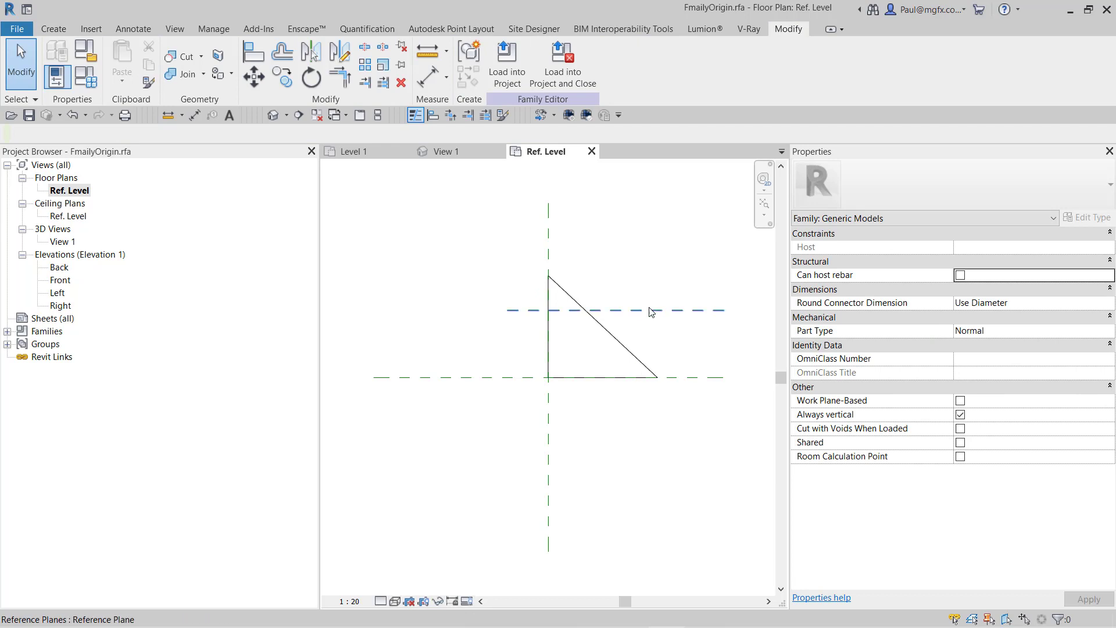
- Abandon a reference line, then draw a diagonal reference plane at about 143° across the triangle
click(52, 28)
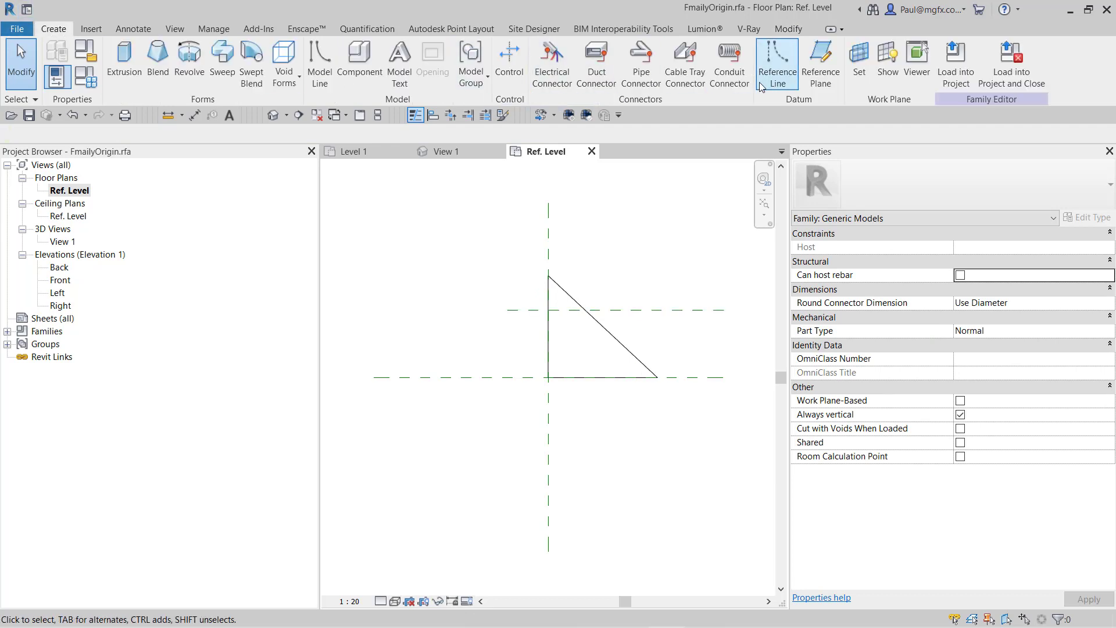
click(793, 71)
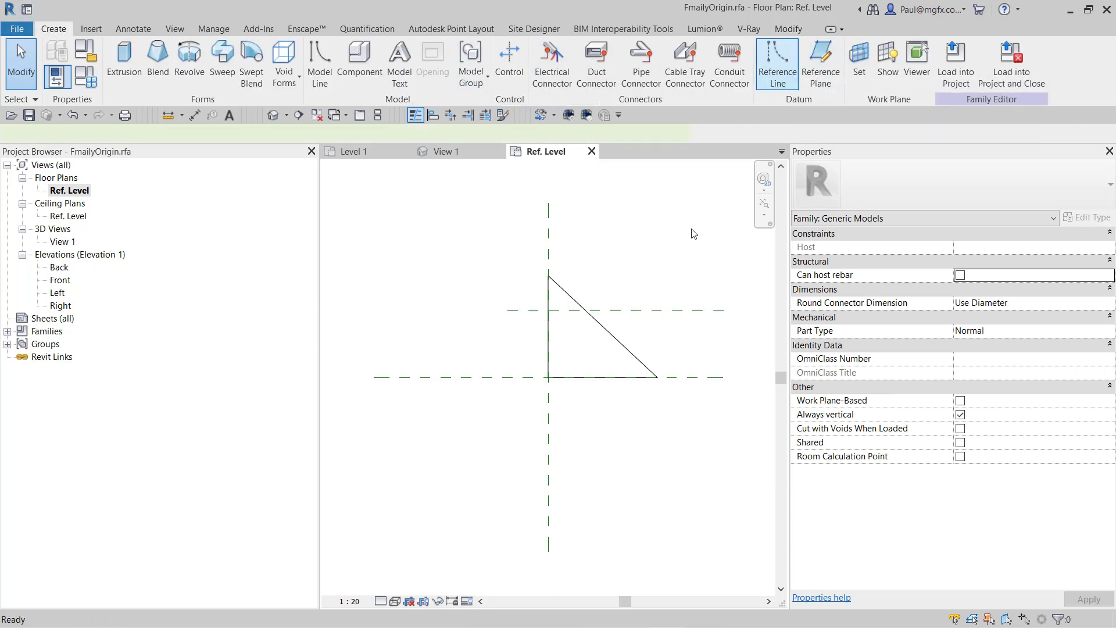
click(655, 268)
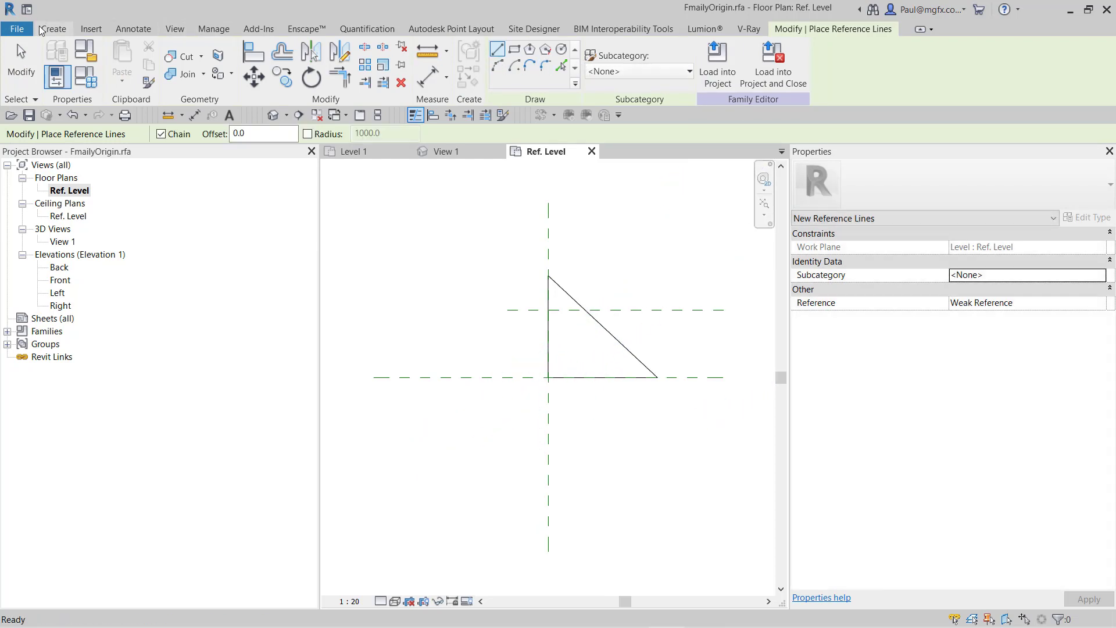
click(53, 29)
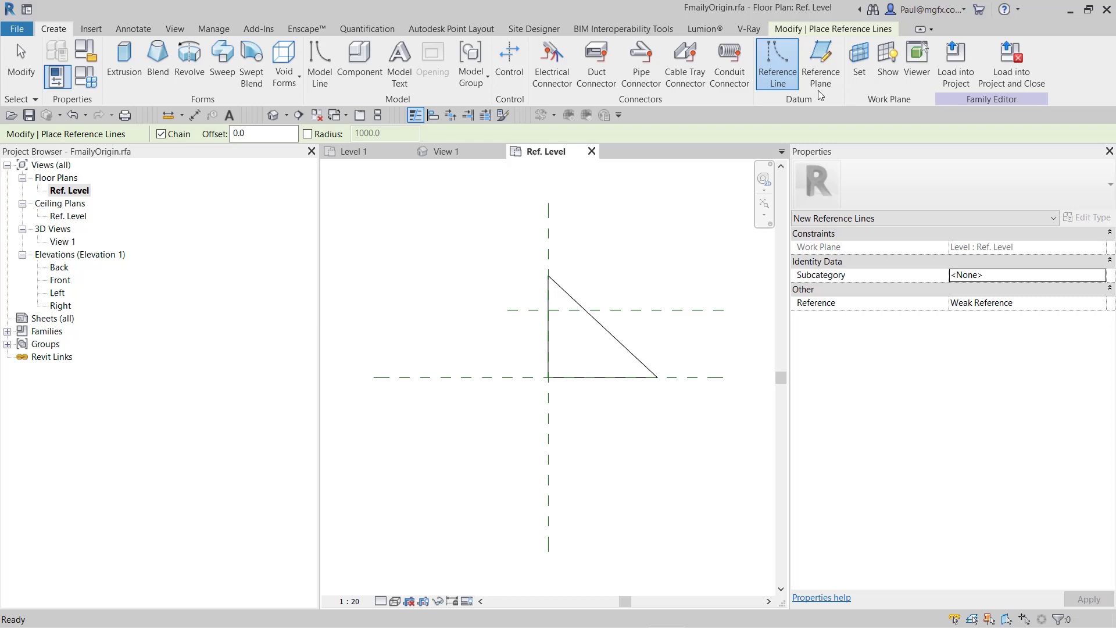
click(820, 64)
click(655, 275)
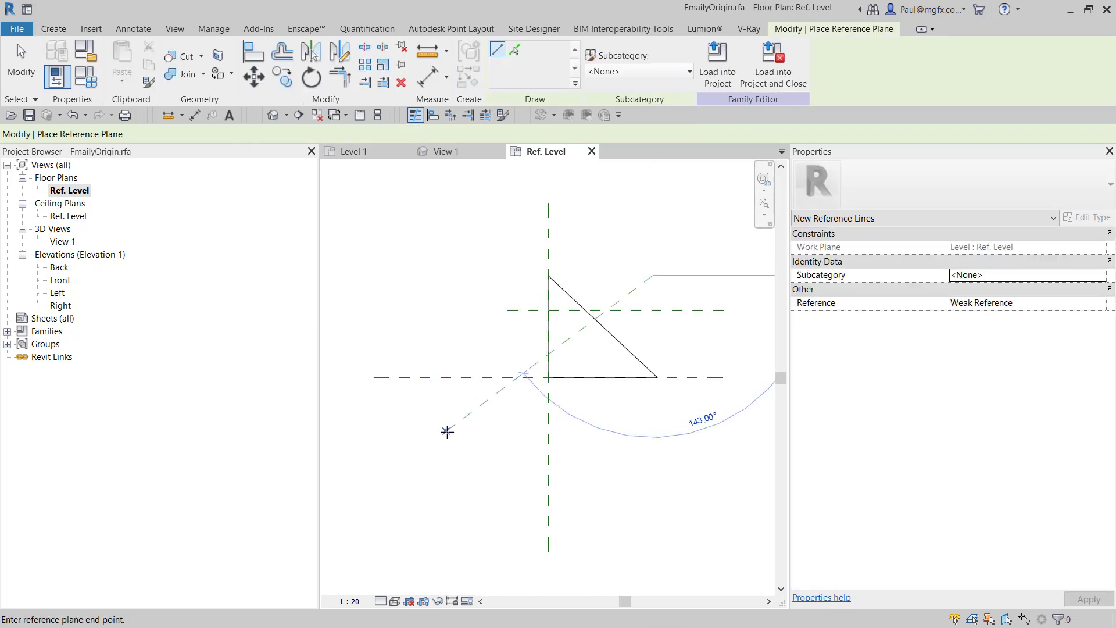
click(446, 430)
scroll(683, 267, up, 1)
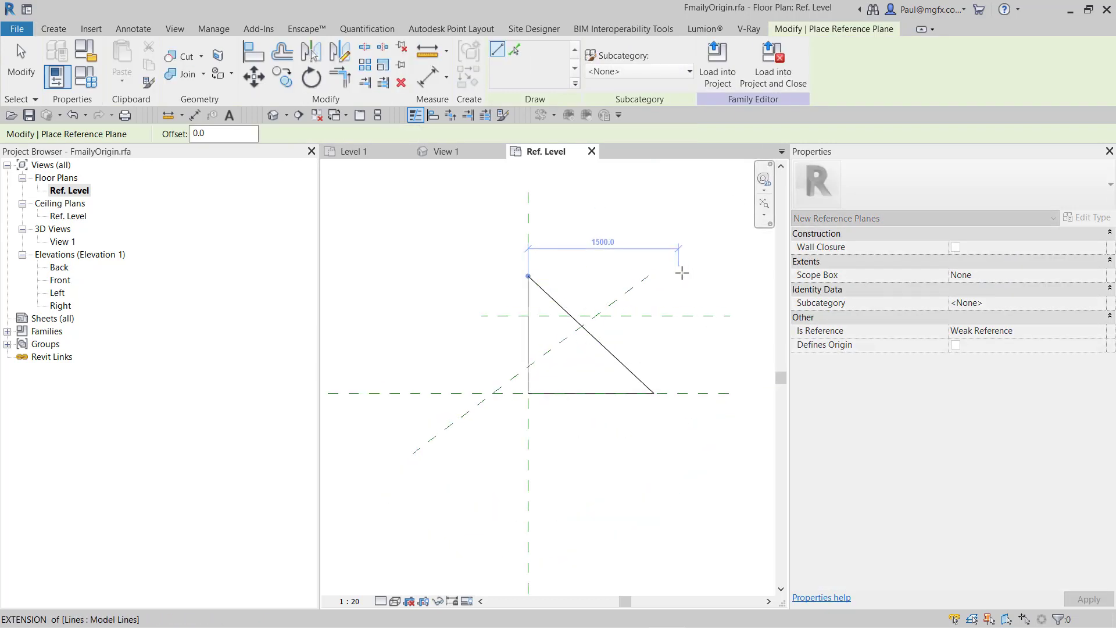
key(Escape)
key(Escape)
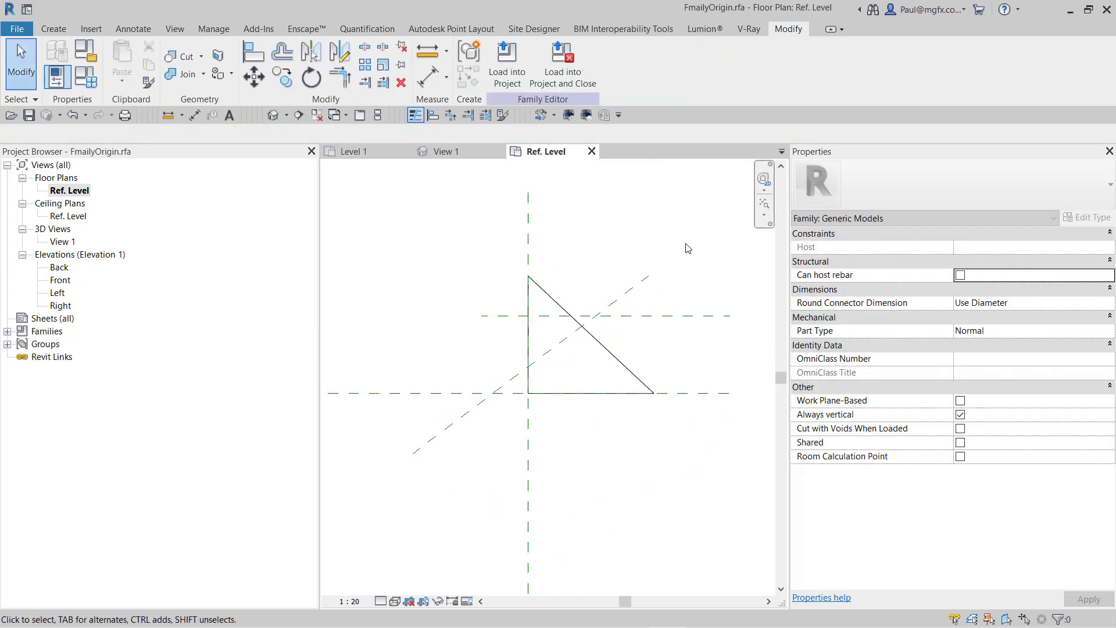
- Inspect the upper horizontal and Center (Left/Right) reference planes' settings
click(663, 317)
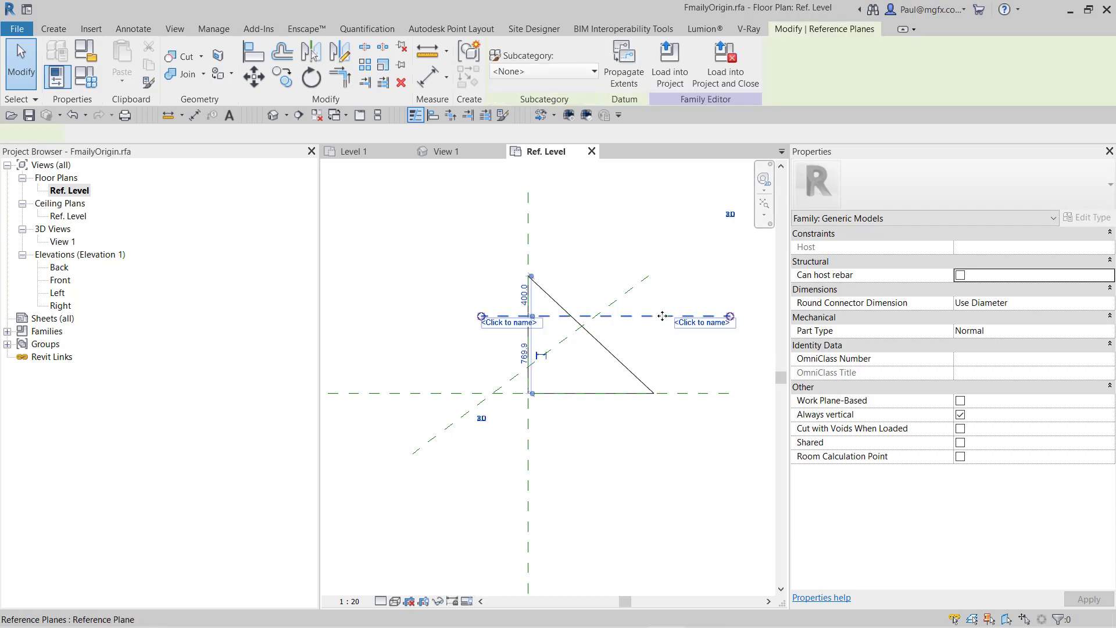
click(647, 379)
click(528, 436)
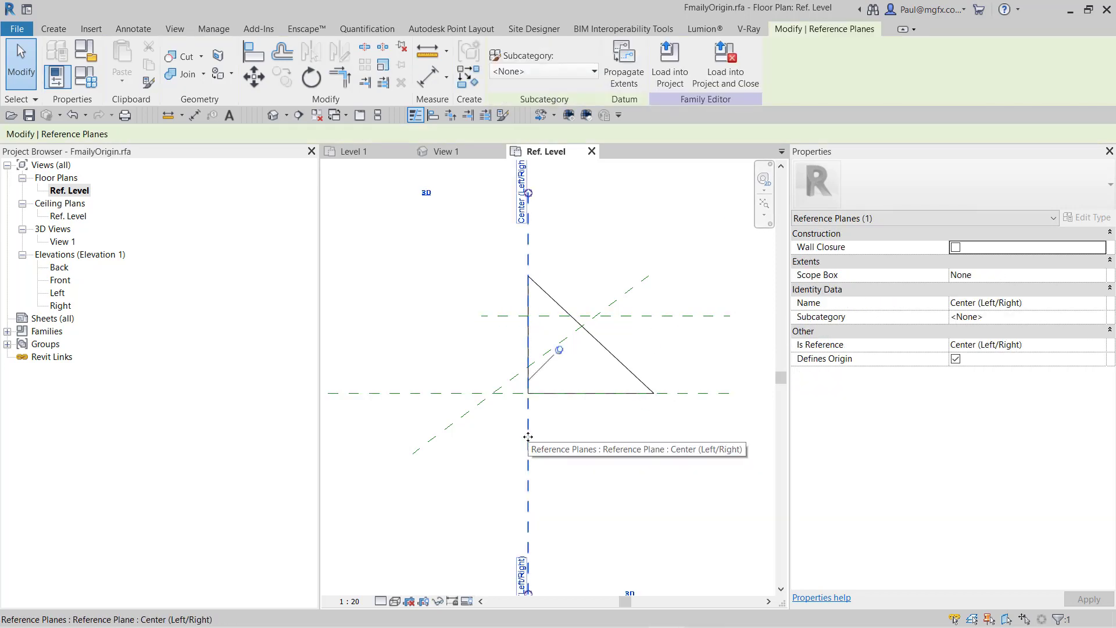
key(Escape)
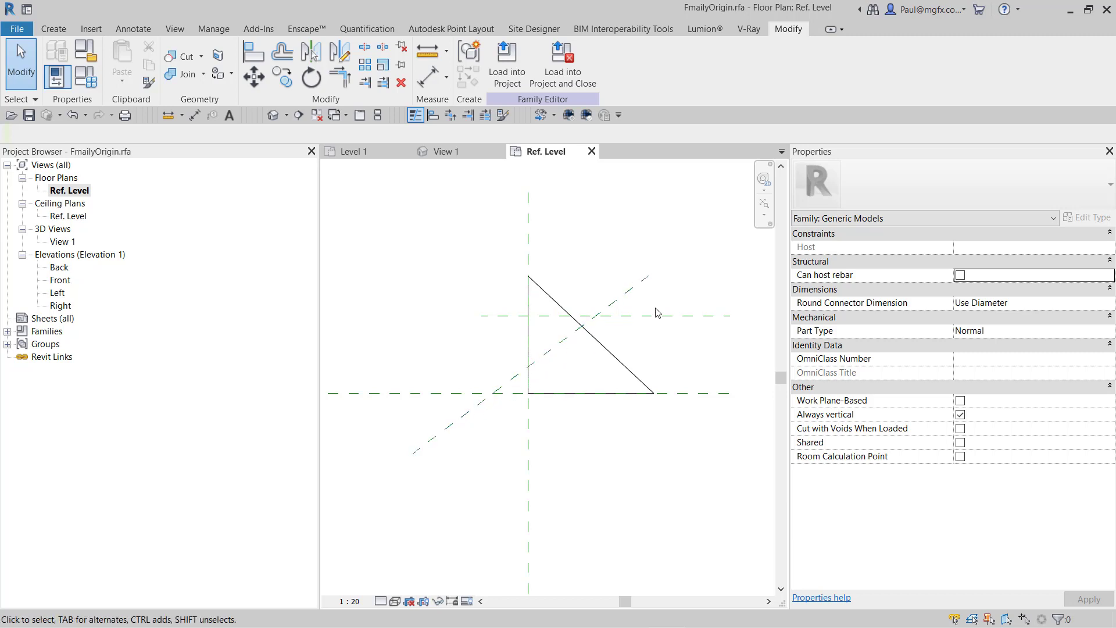
- Tick Defines Origin on the diagonal plane, then recheck the upper horizontal and Center (Left/Right) planes
click(635, 283)
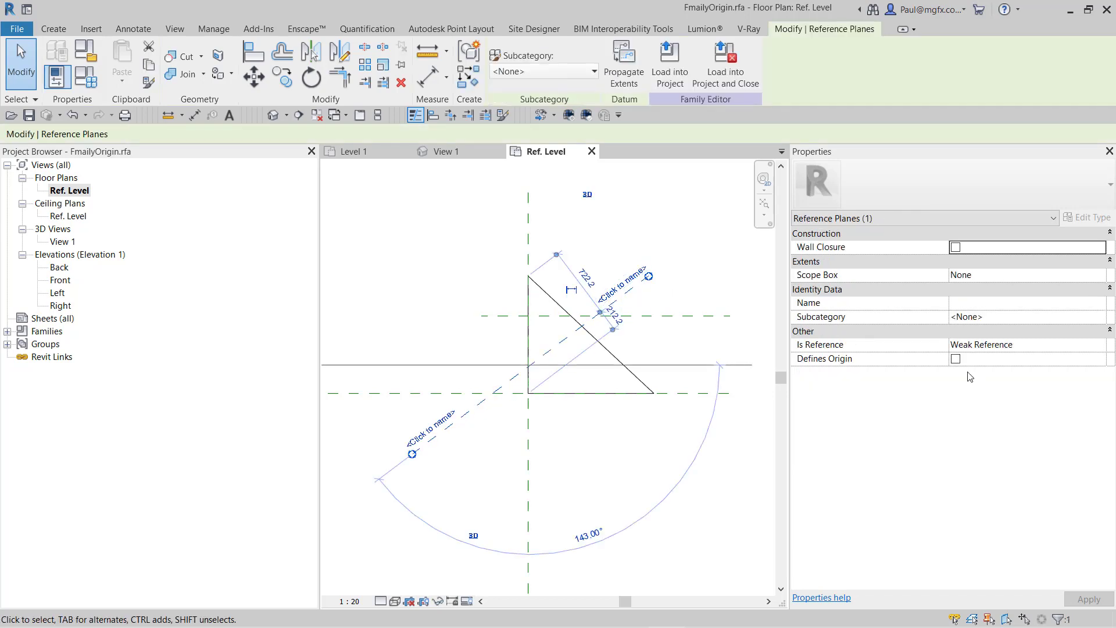
click(956, 359)
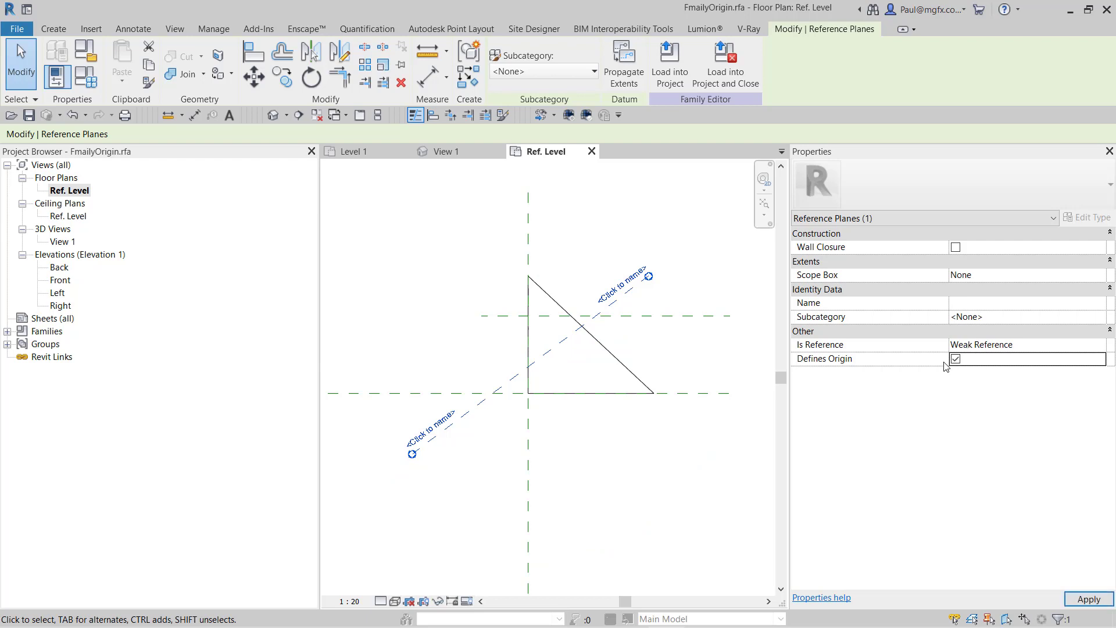
click(634, 224)
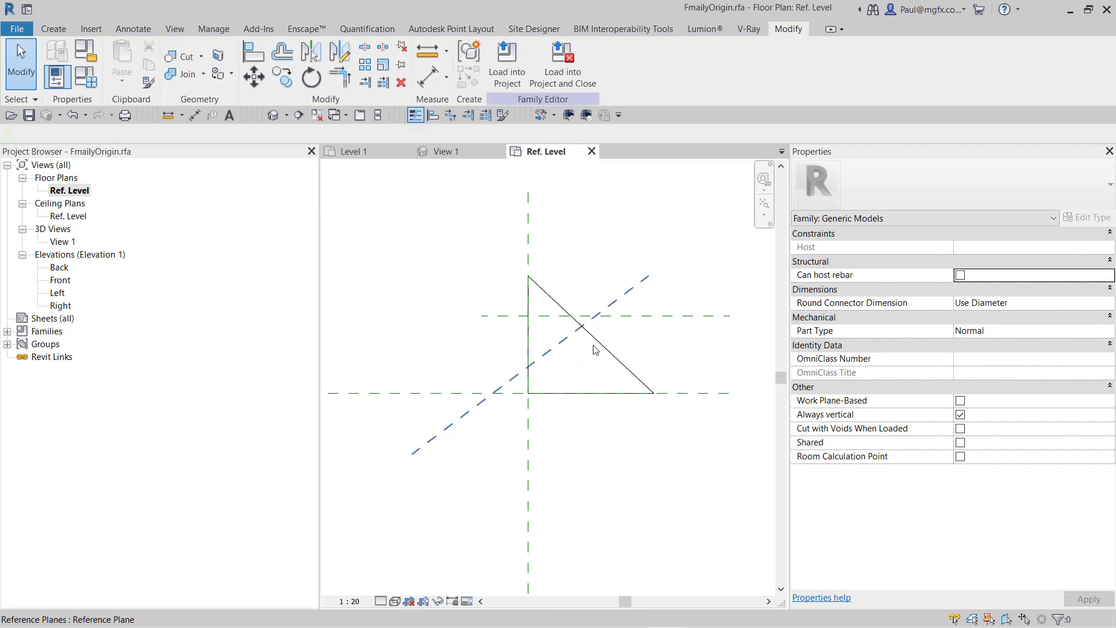
click(658, 317)
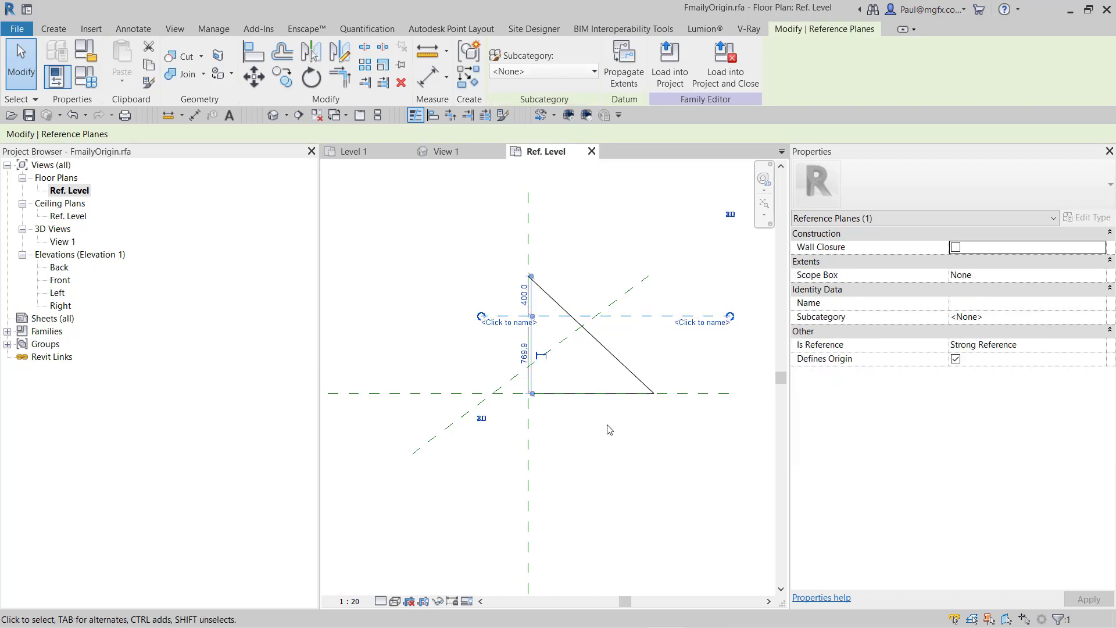
click(529, 428)
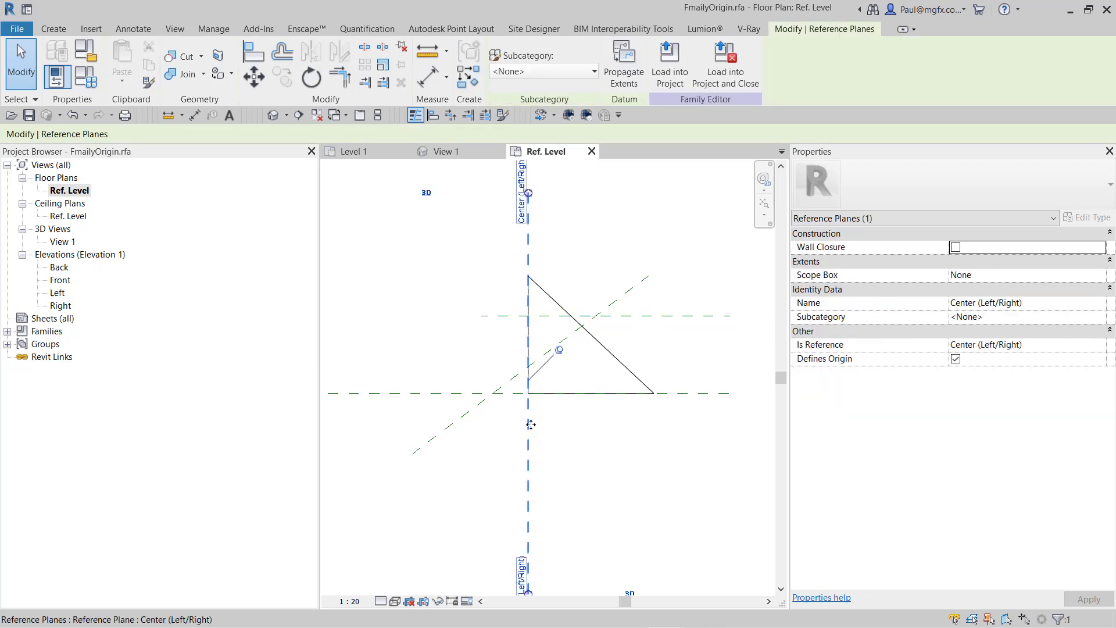
key(Escape)
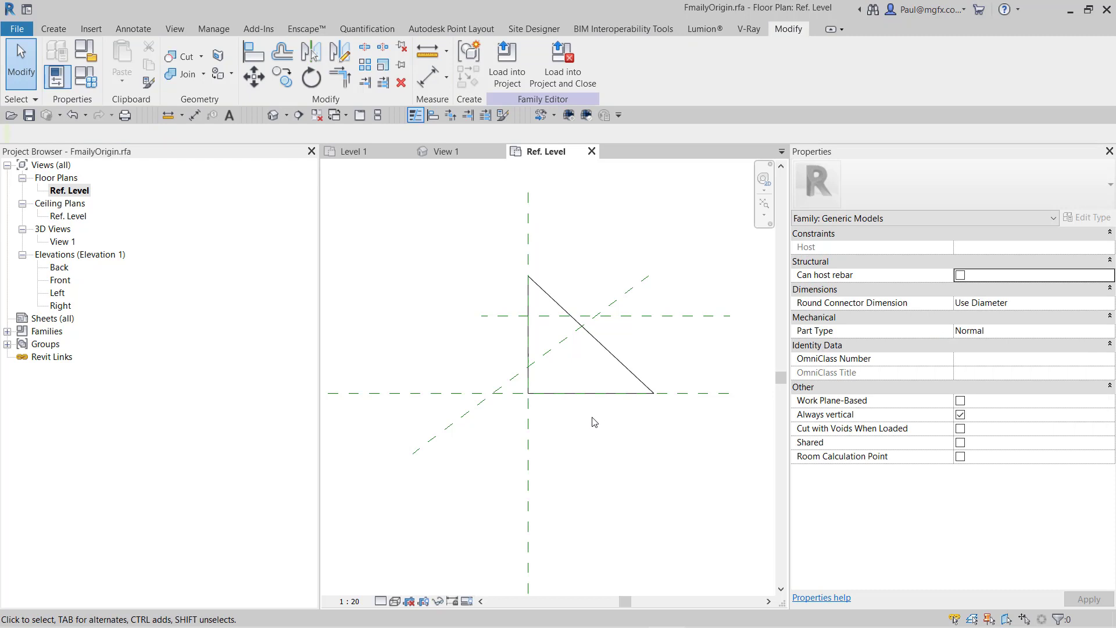
- Untick Defines Origin on the upper horizontal plane and inspect Center (Front/Back)
click(667, 315)
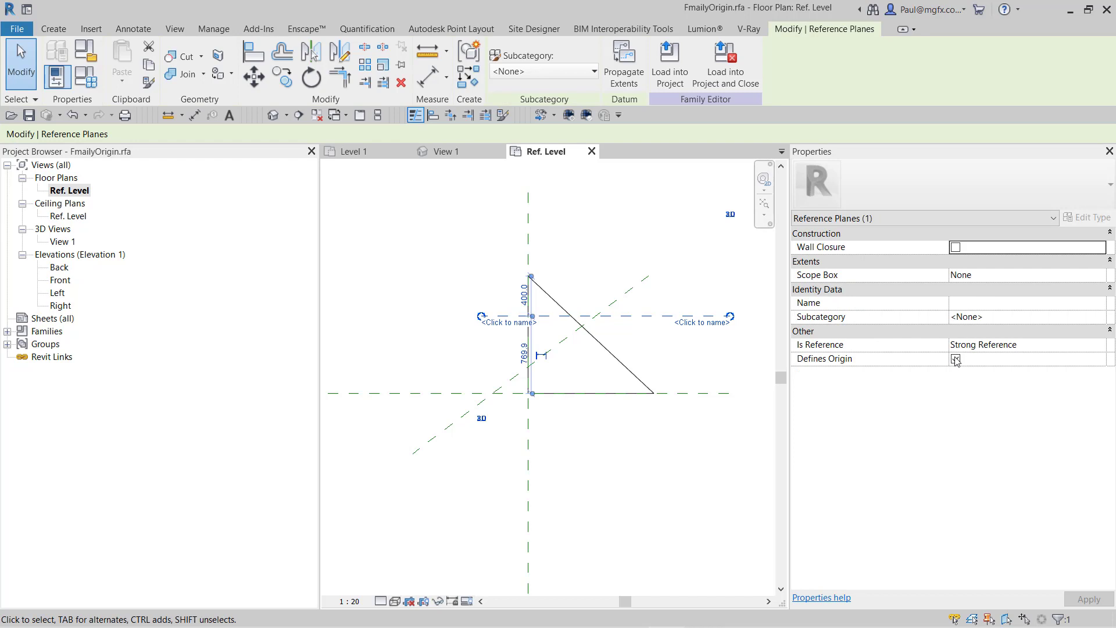
click(955, 359)
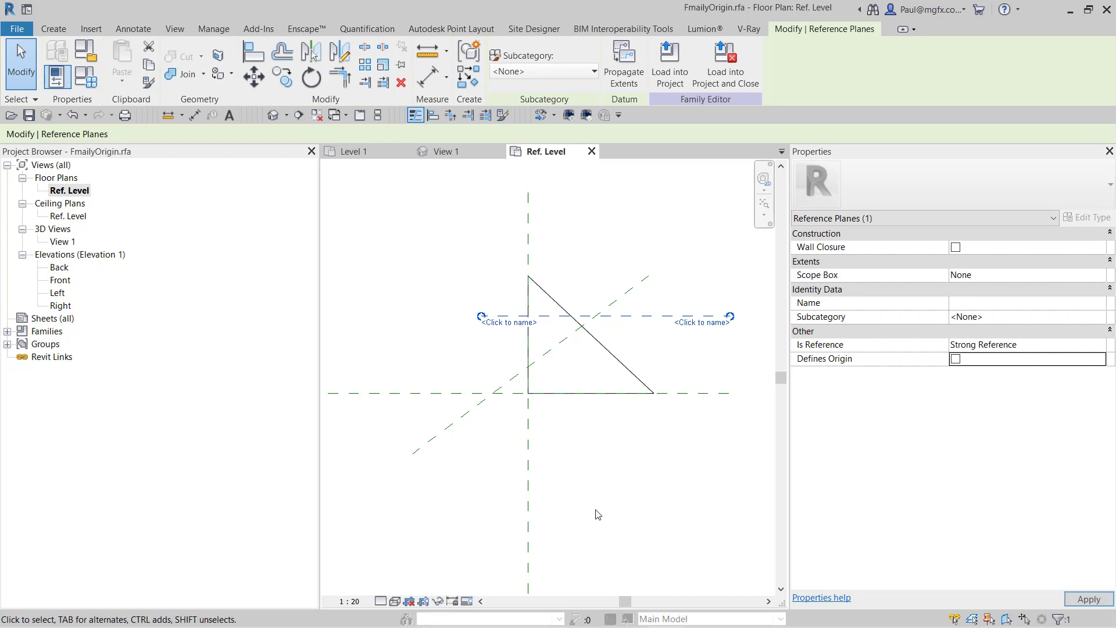
click(574, 487)
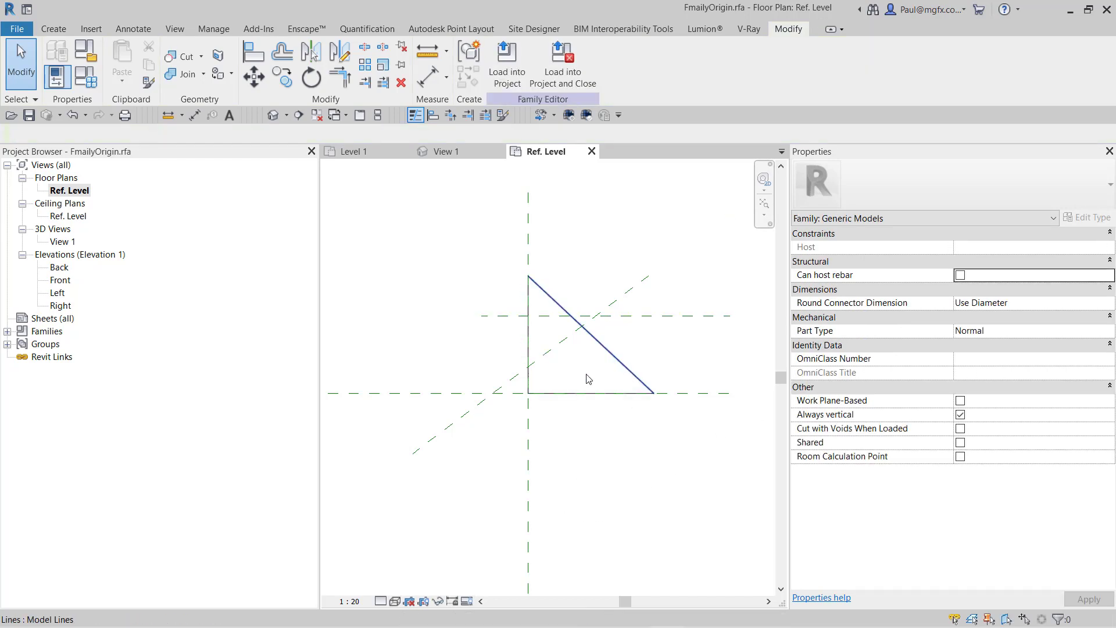
click(694, 395)
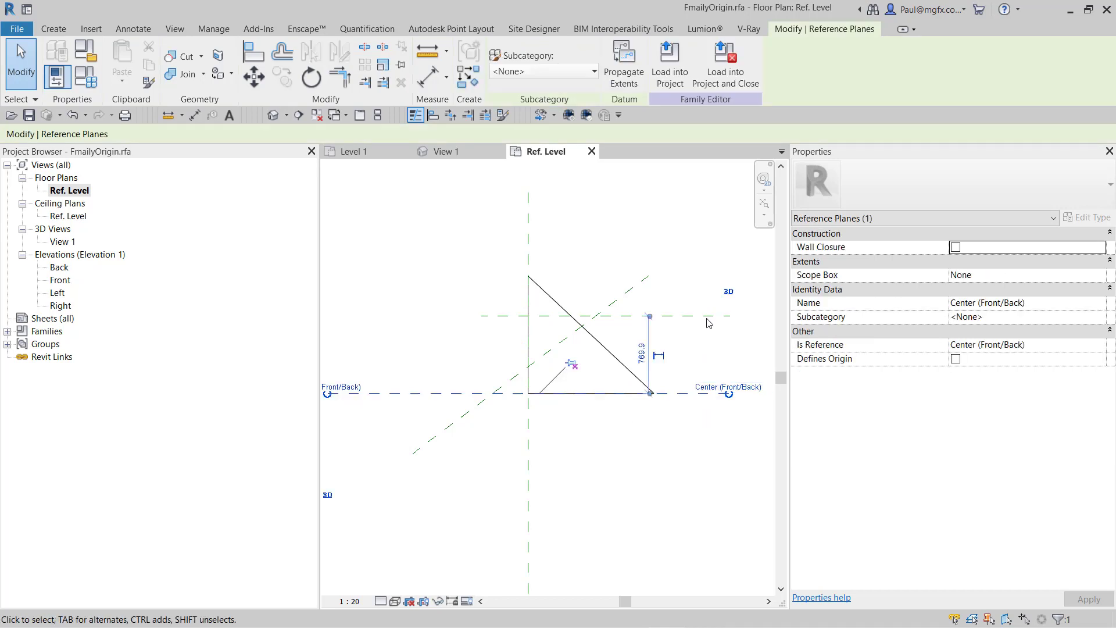
- Reselect the upper horizontal, Center (Left/Right) and angled planes to confirm their origin settings
click(651, 442)
click(558, 315)
click(553, 408)
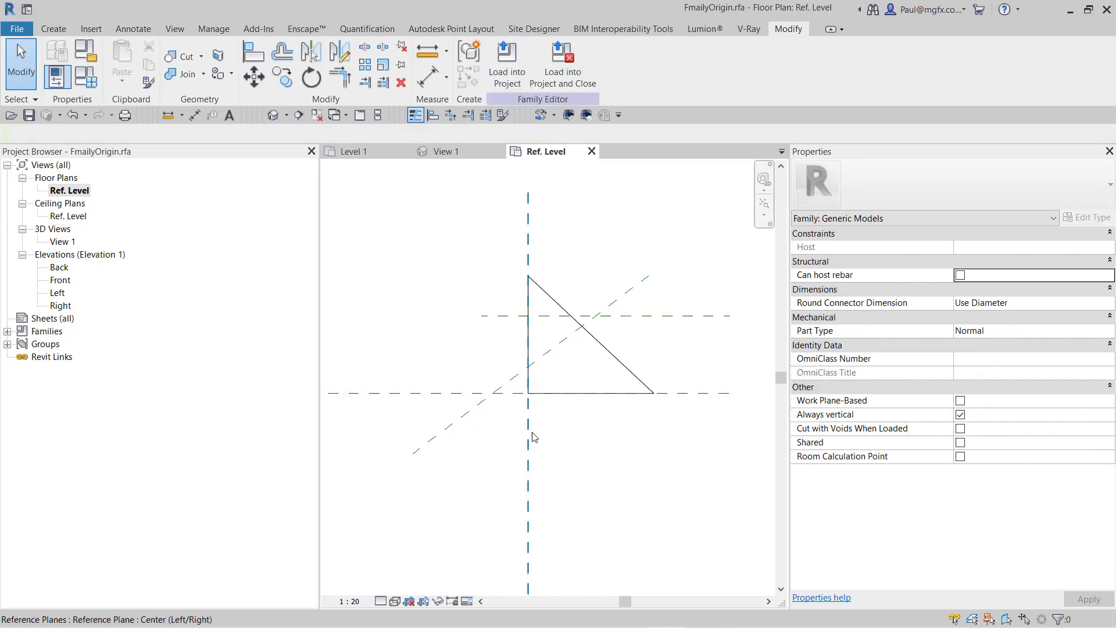
click(528, 439)
click(447, 422)
click(449, 424)
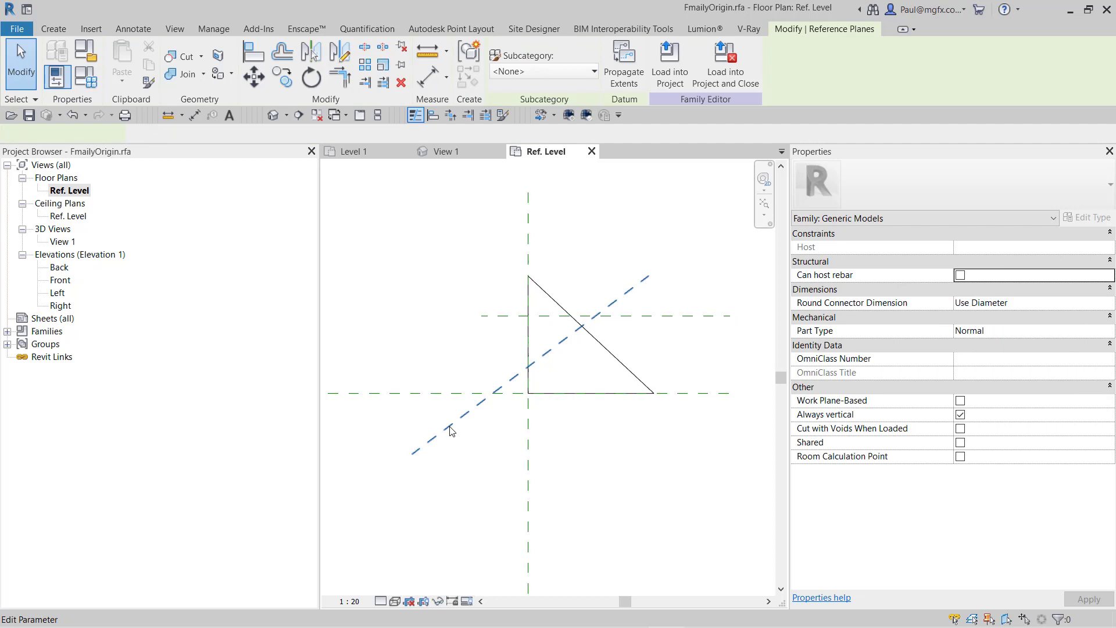
click(498, 426)
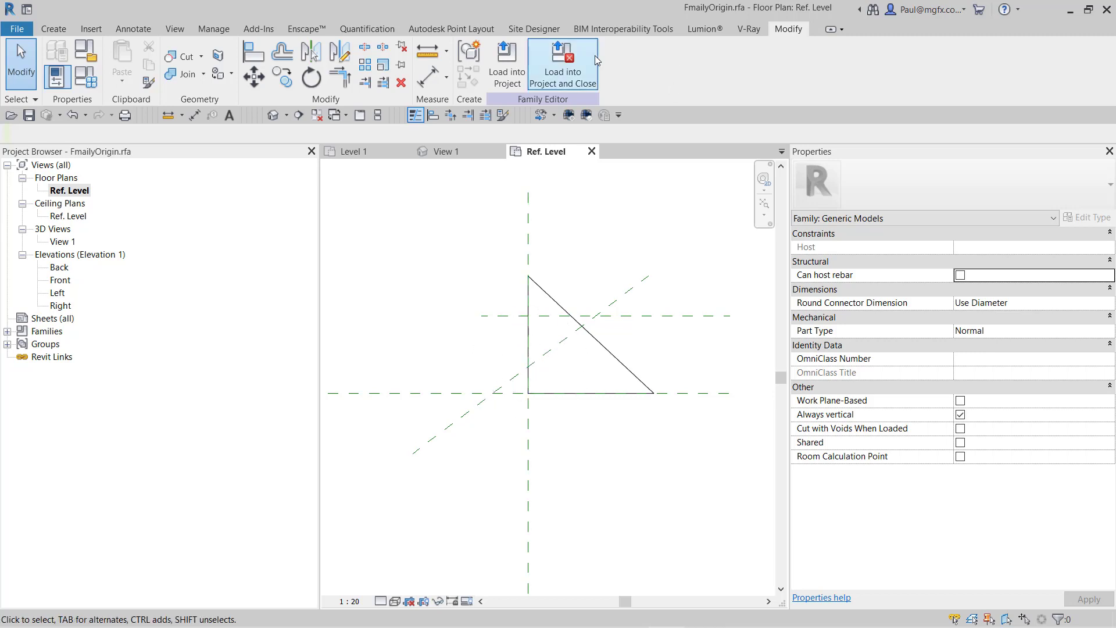
- Load FmailyOrigin into Project1 without saving the family, overwriting the existing version
click(581, 64)
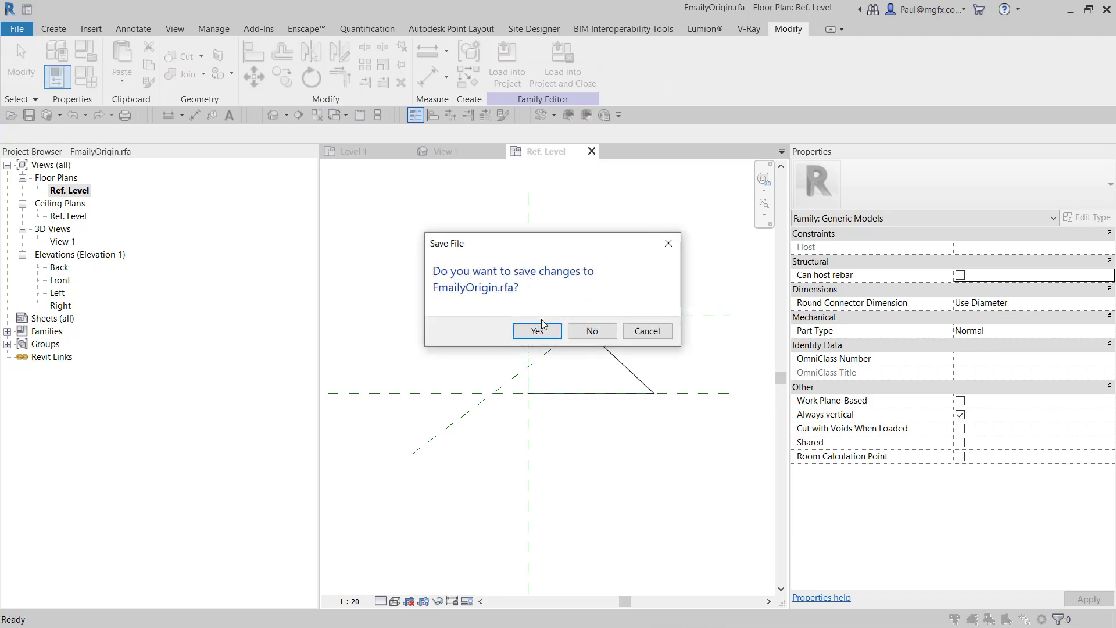
click(592, 331)
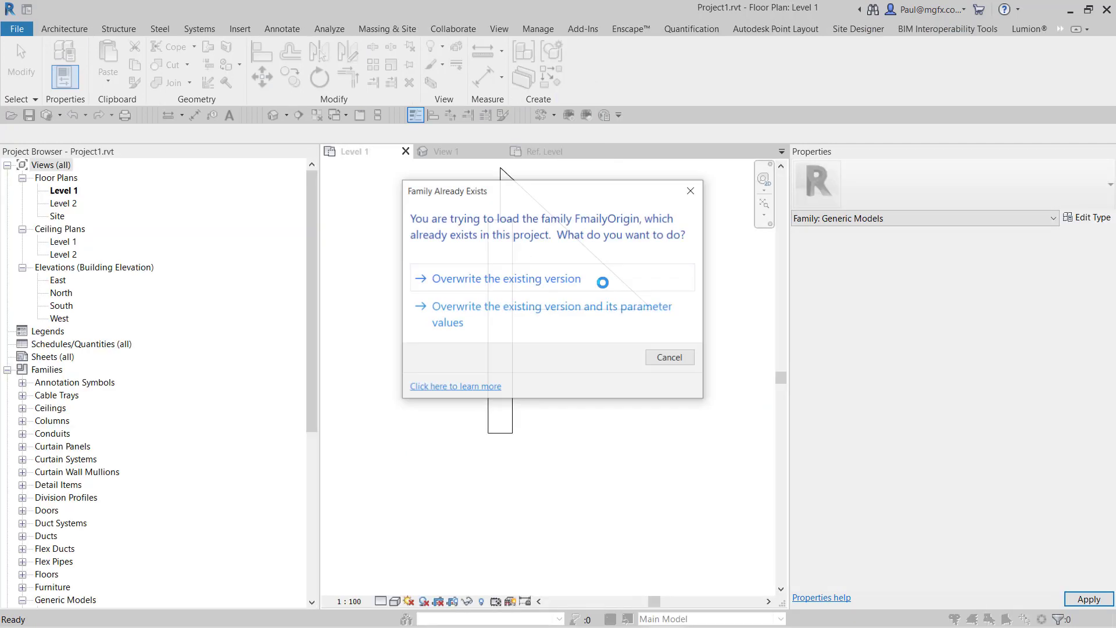
click(528, 280)
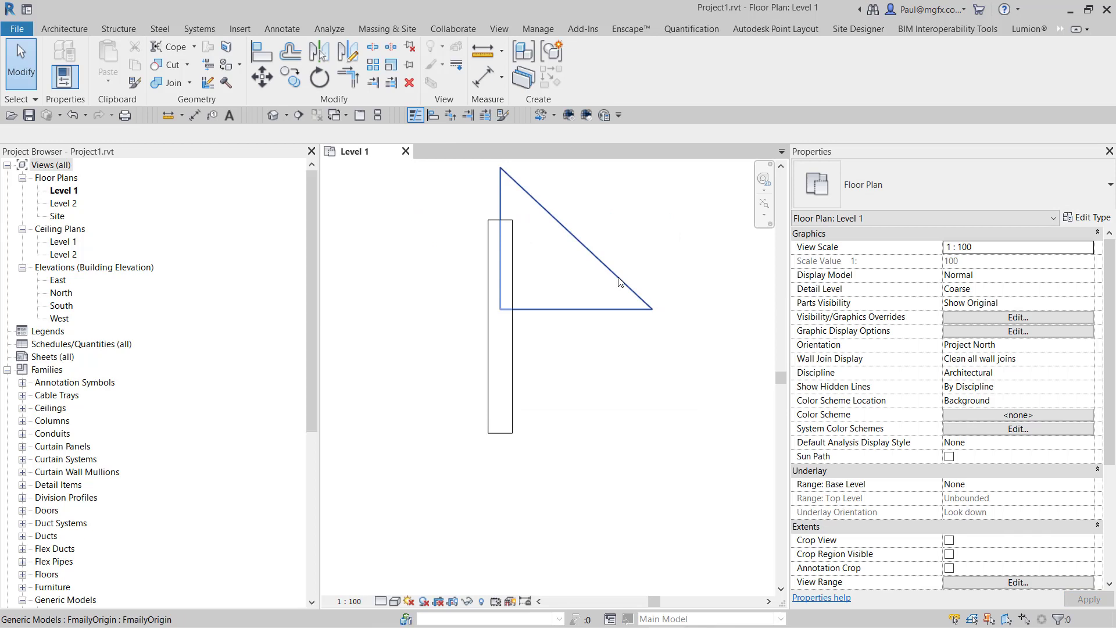
- Open the placed FmailyOrigin family for editing at its Ref. Level plan
click(594, 258)
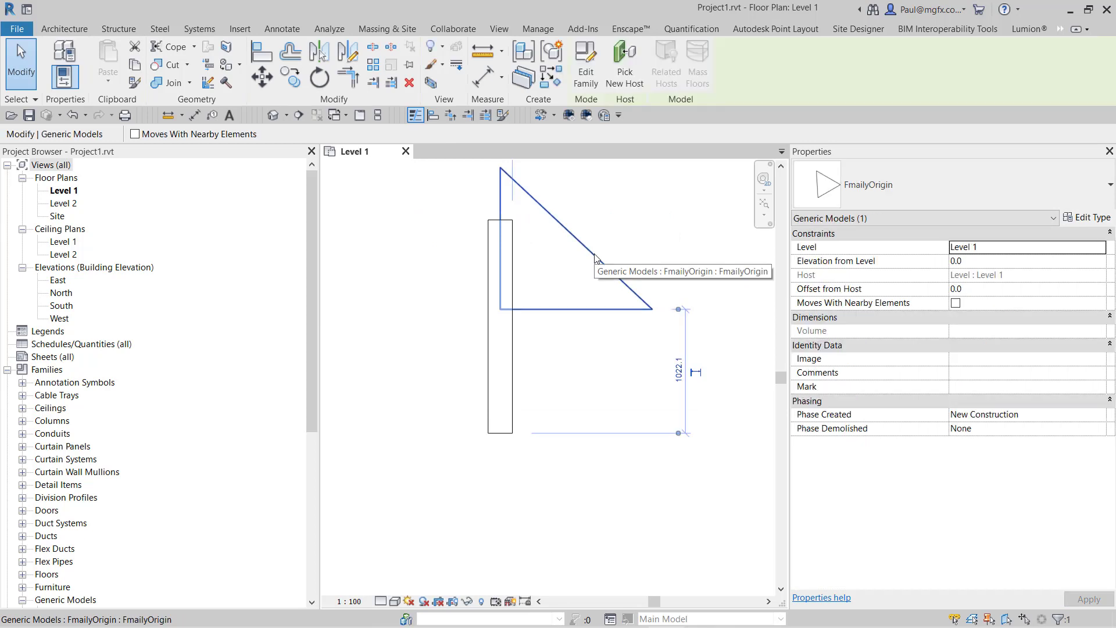
click(584, 81)
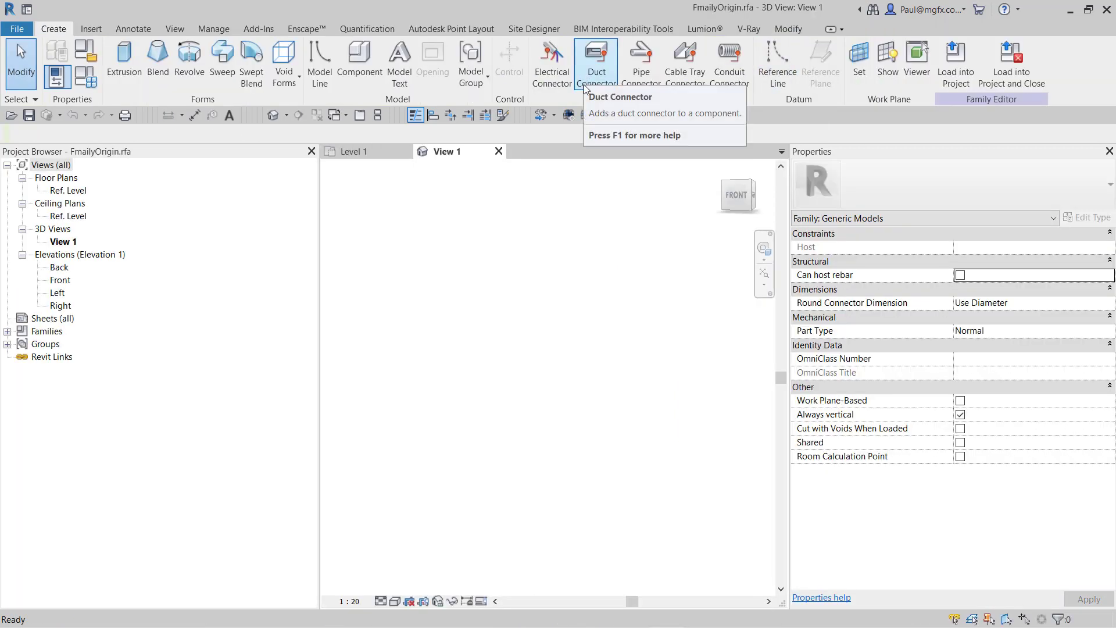
double_click(60, 191)
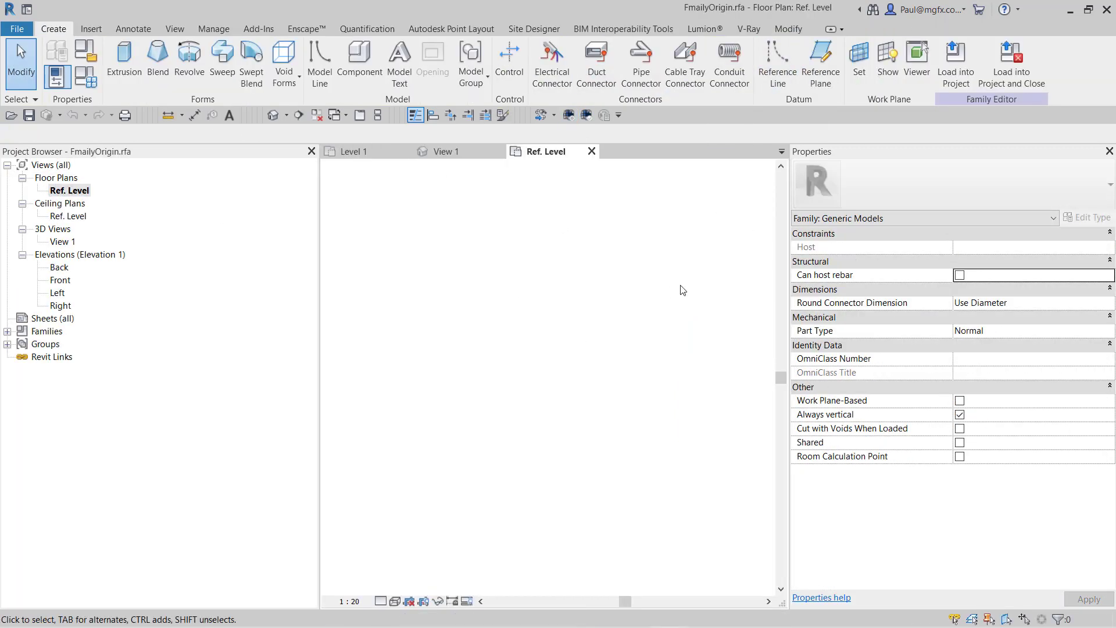
- Clear Defines Origin on the angled reference plane and delete that plane
click(634, 292)
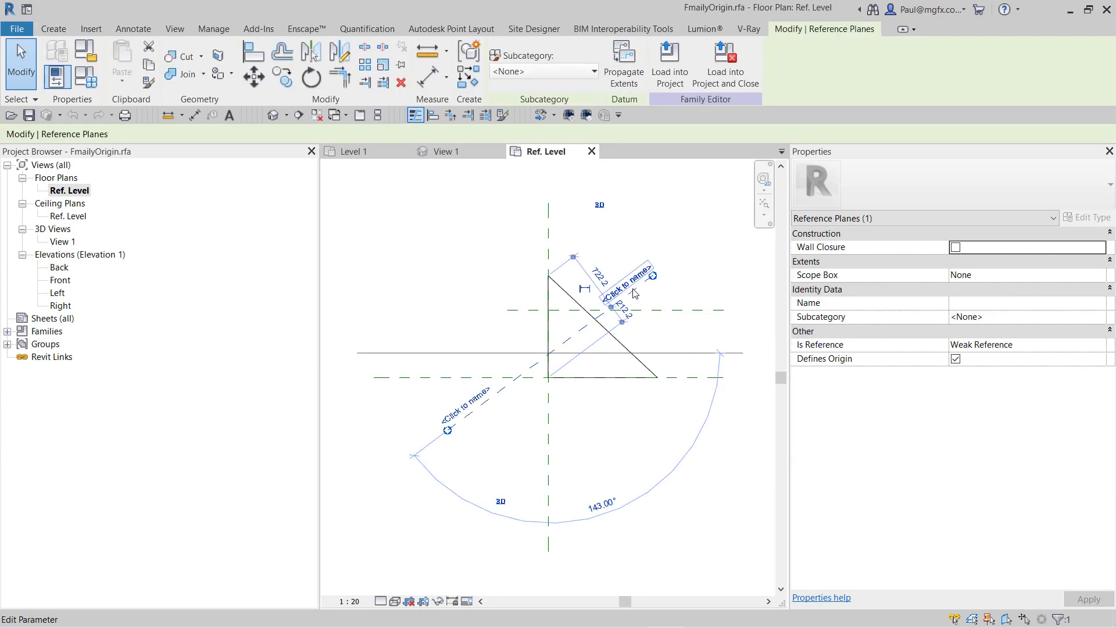
click(956, 359)
click(712, 423)
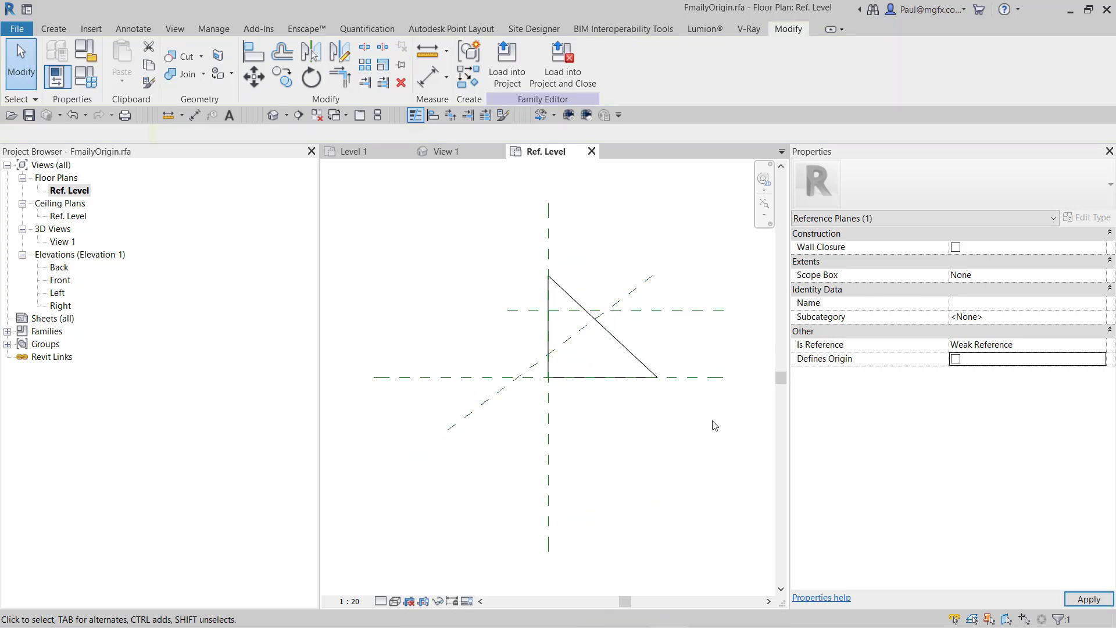
click(636, 292)
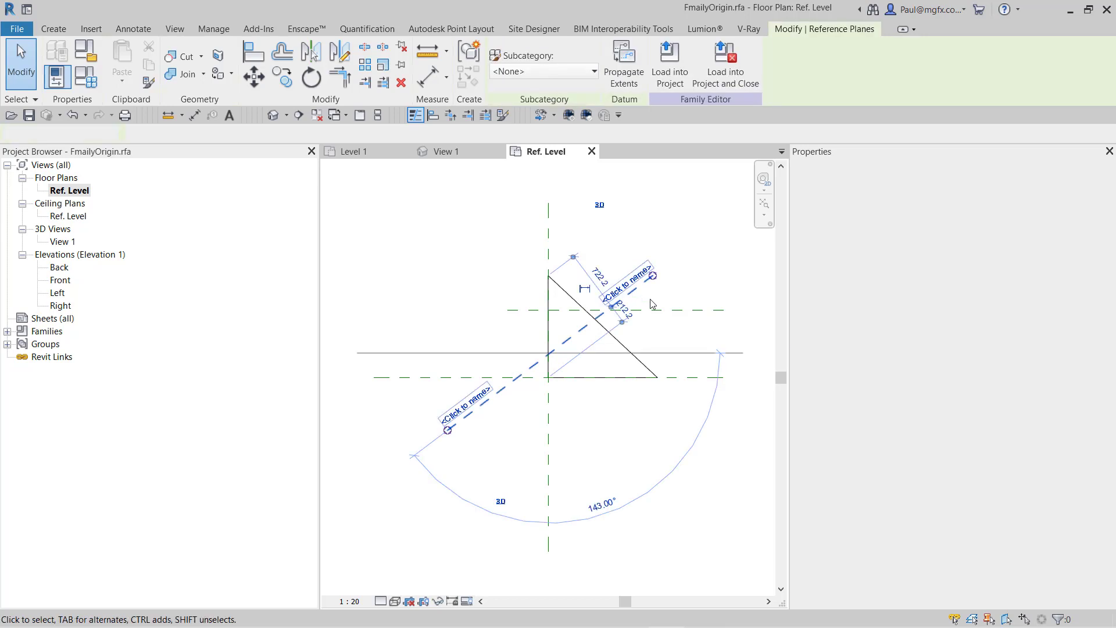
key(Delete)
- Make the upper horizontal reference plane define the origin again
click(657, 310)
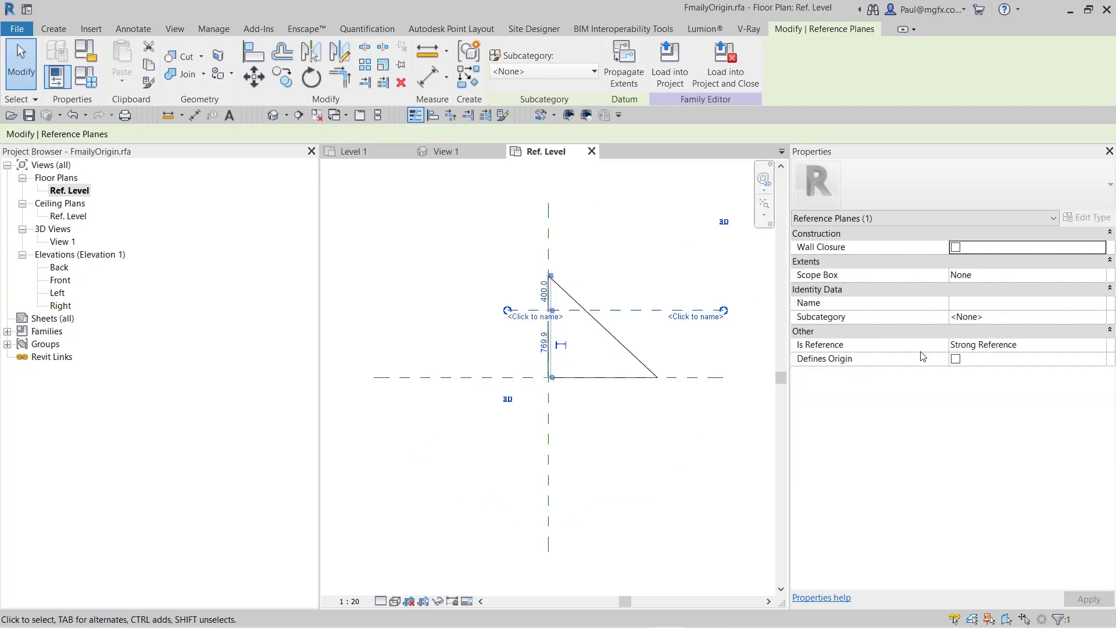
click(955, 360)
click(955, 361)
click(537, 349)
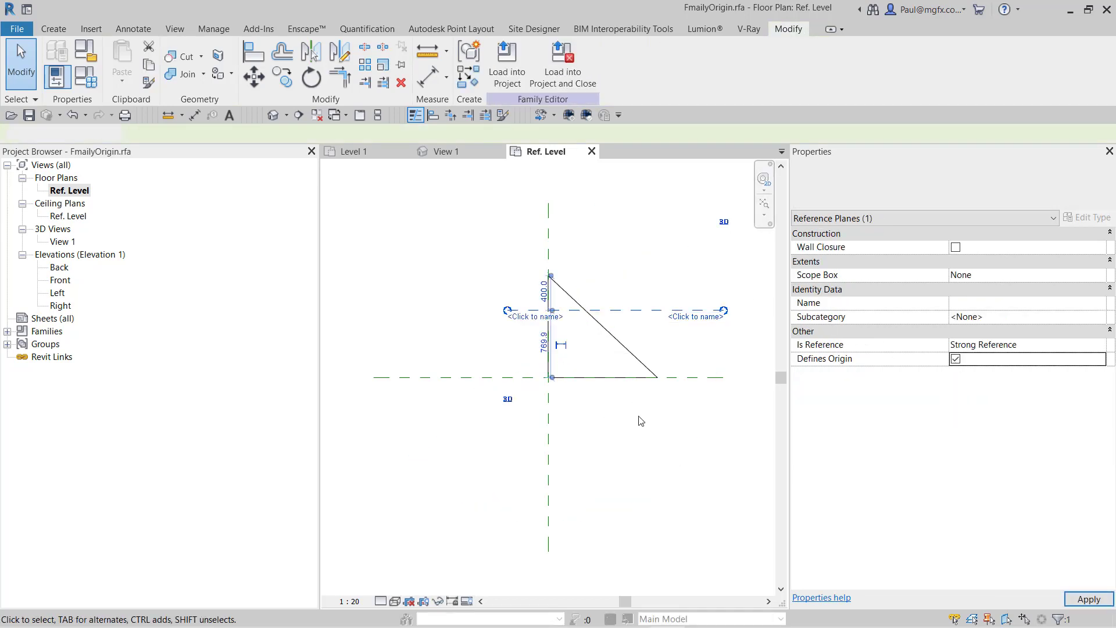
click(553, 407)
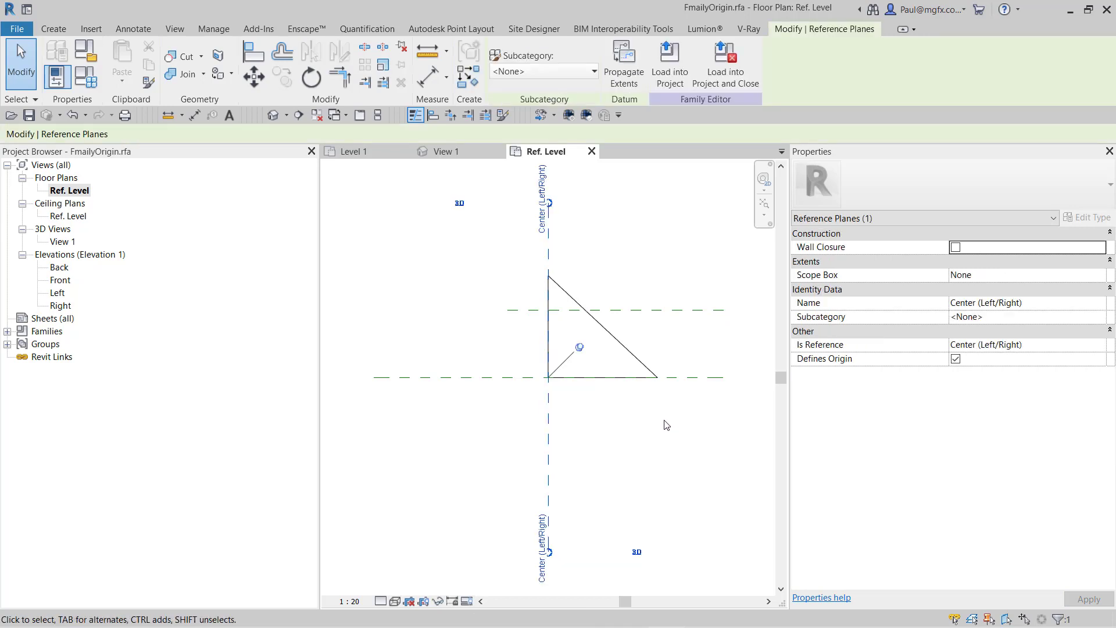
click(615, 417)
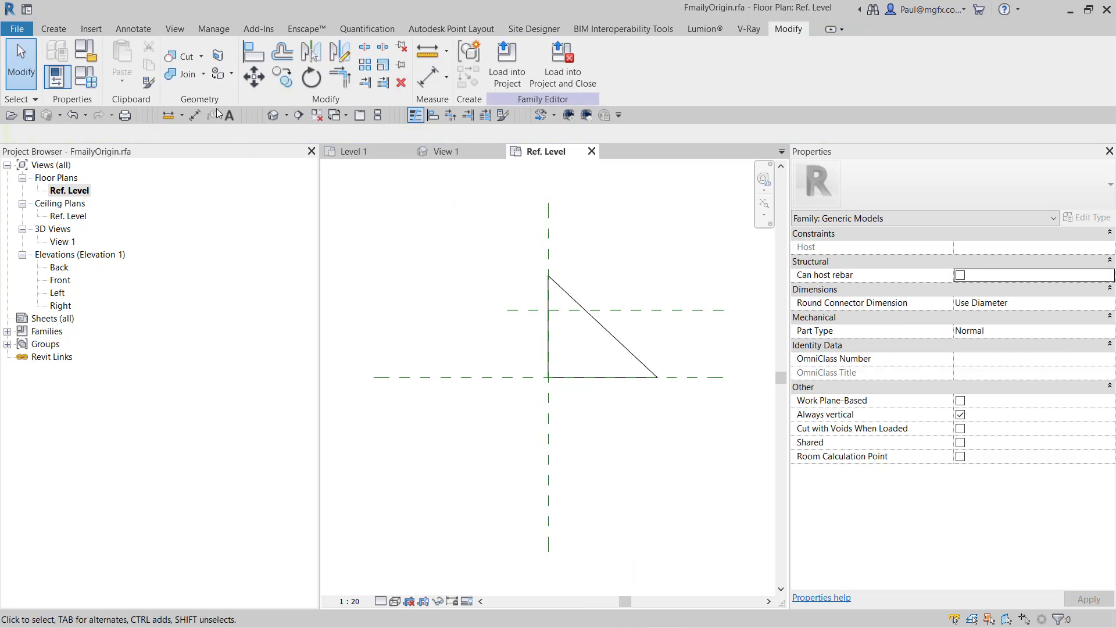
- Reload the corrected FmailyOrigin into Project1 unsaved, overwriting the existing version
click(571, 74)
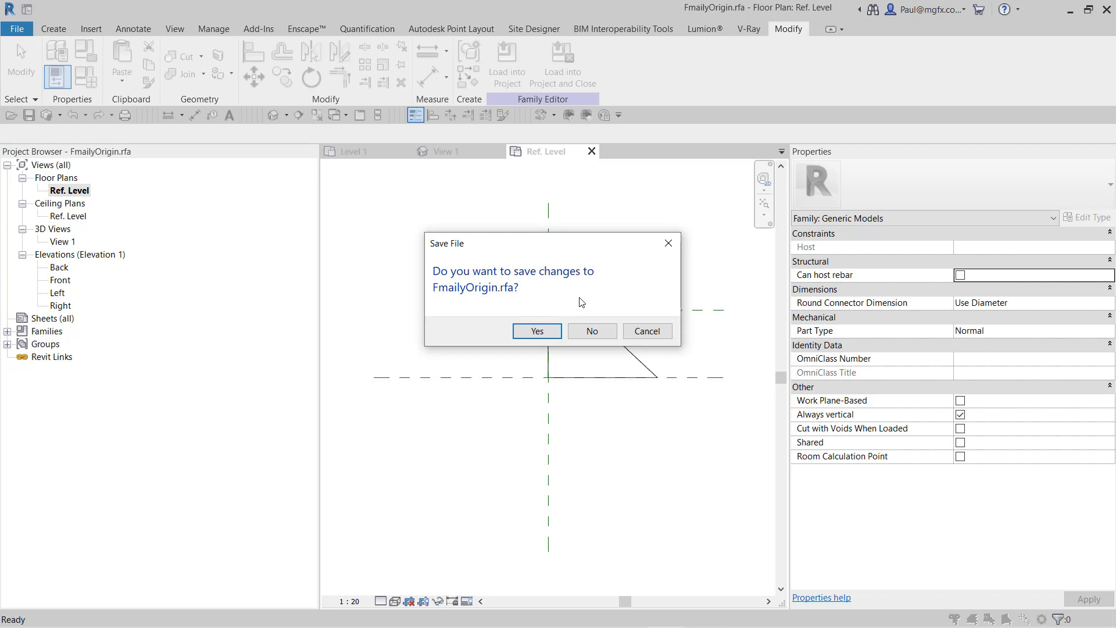
click(592, 331)
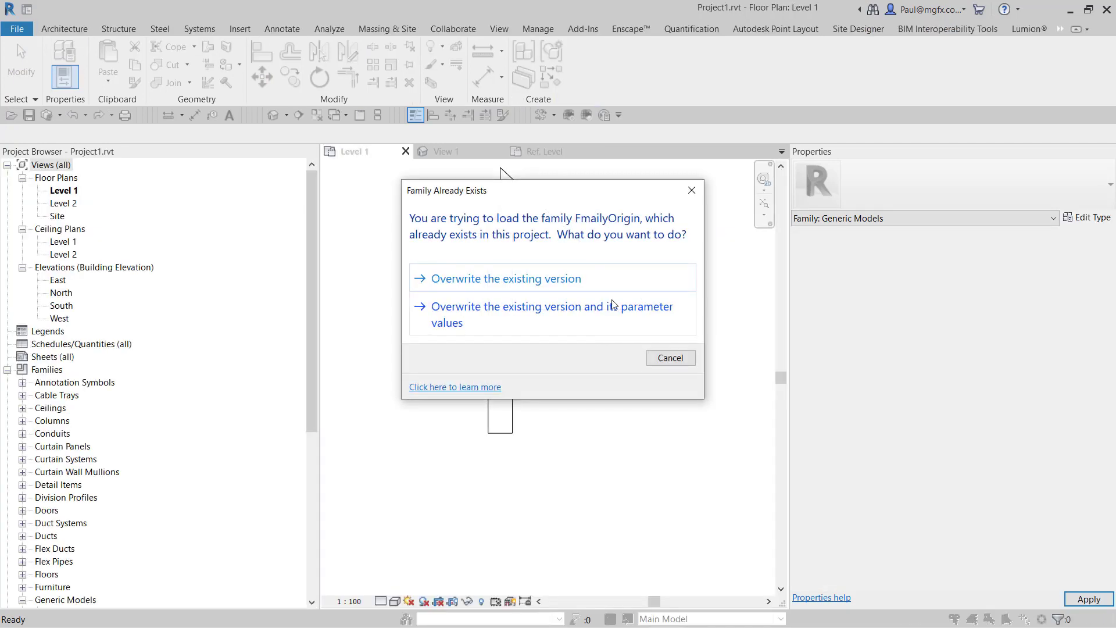
click(535, 281)
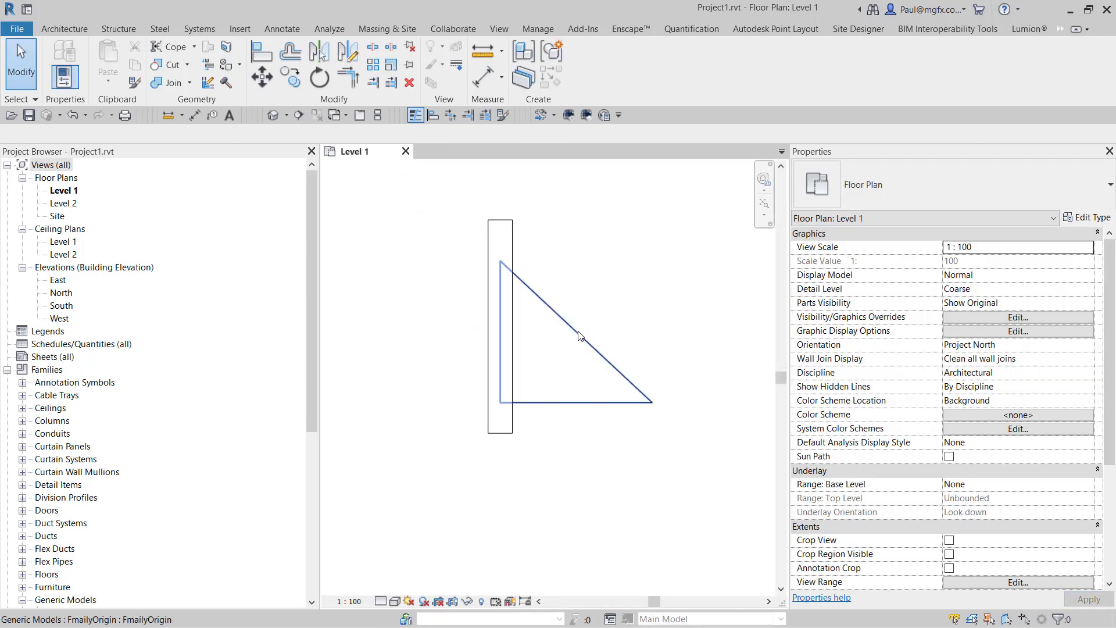